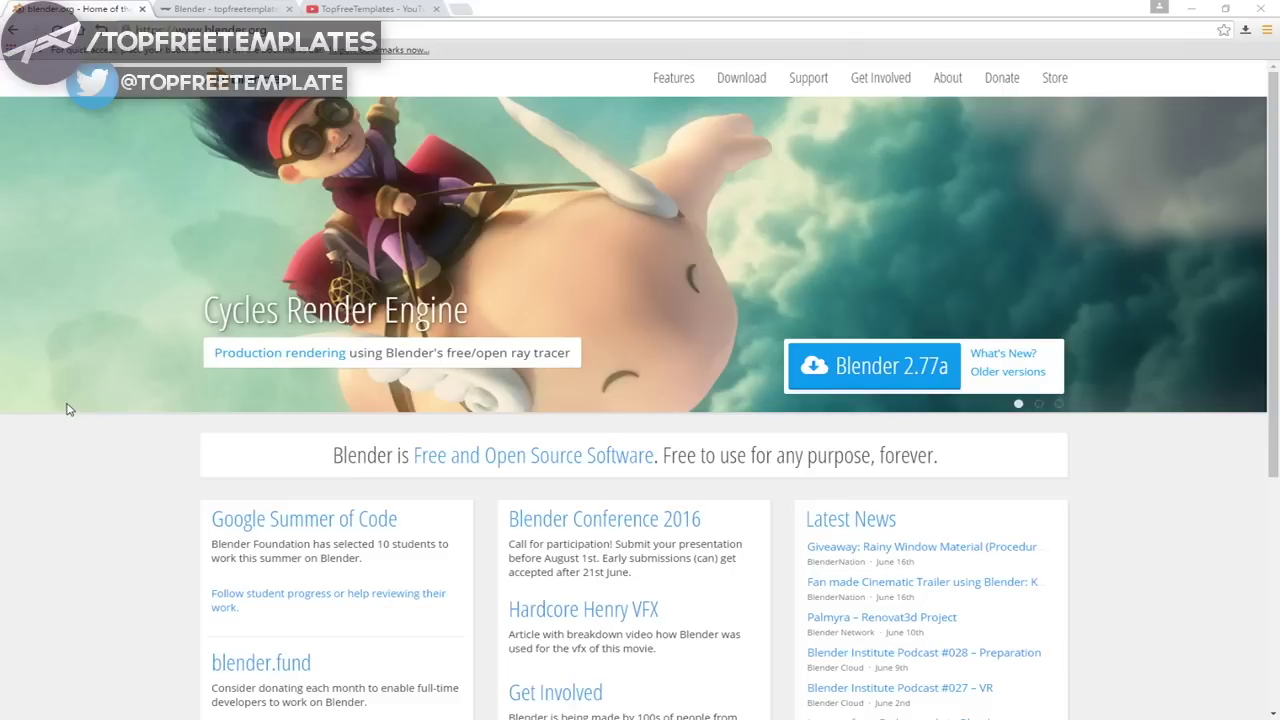
- Scroll the TopFreeTemplates Blender templates page, then scroll down to the YouTube channel's Videos grid
key("ctrl+Tab")
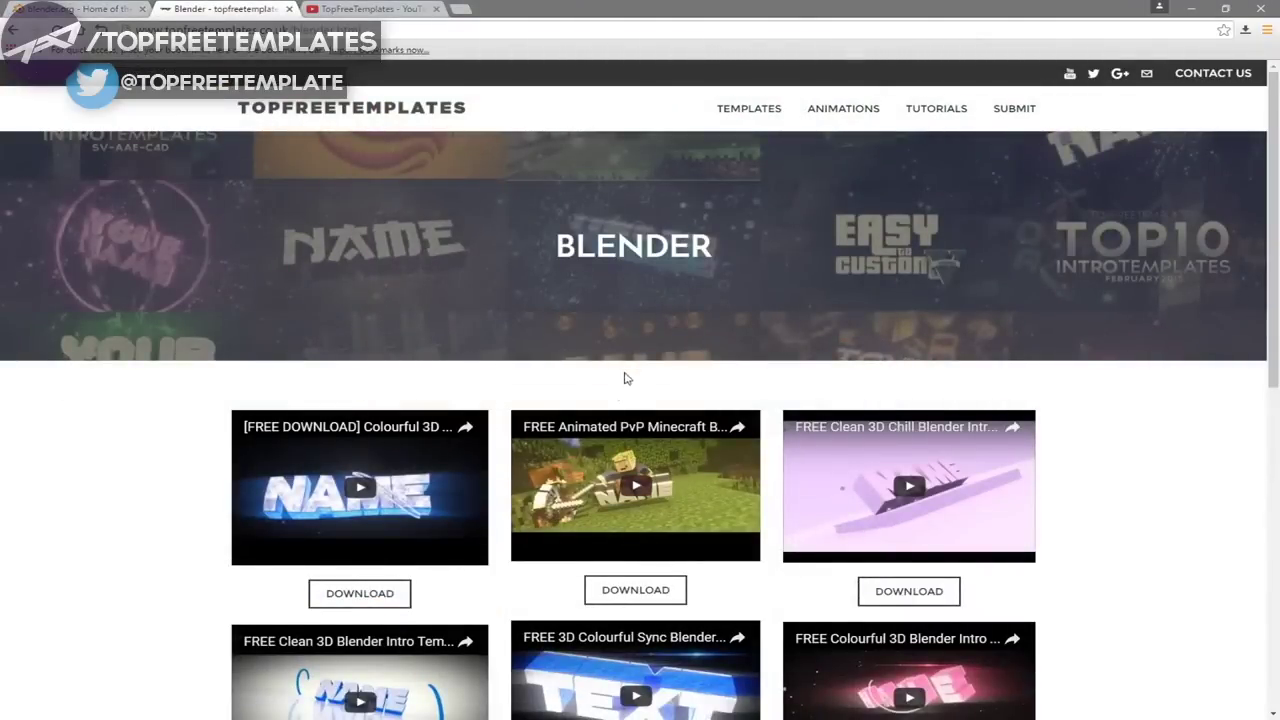
scroll(237, 494, "down", 4)
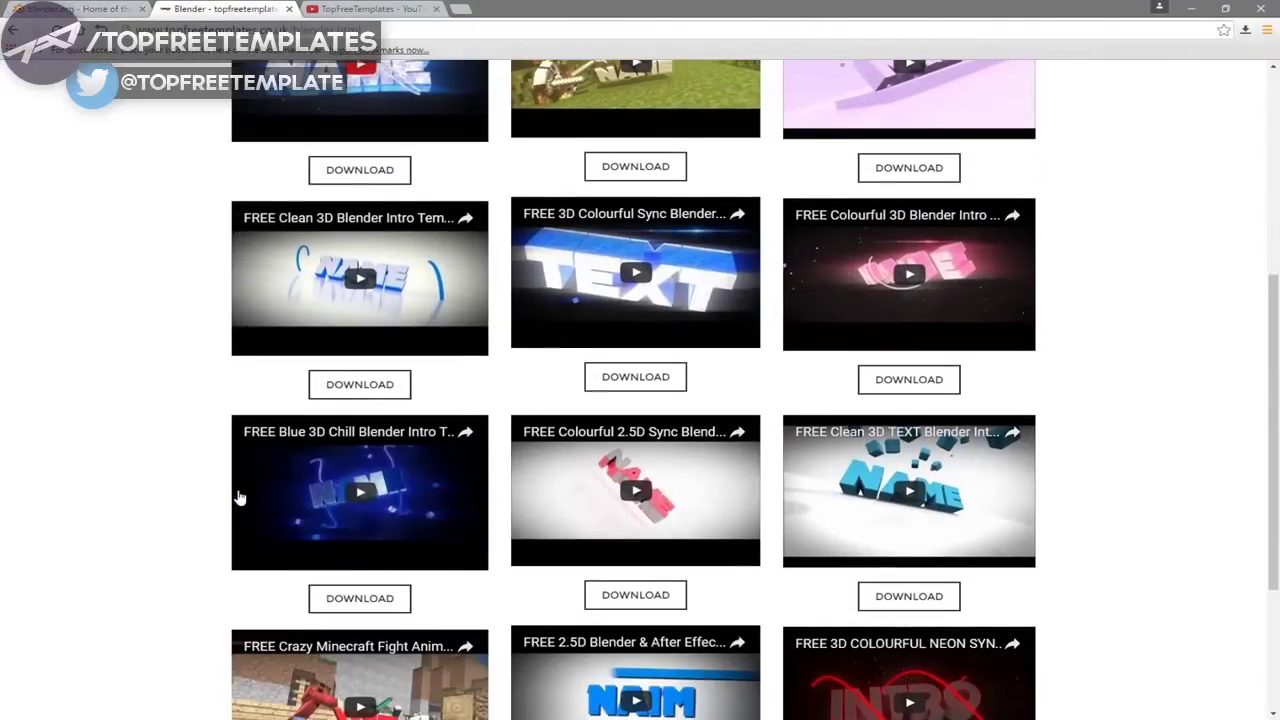
left_click(365, 10)
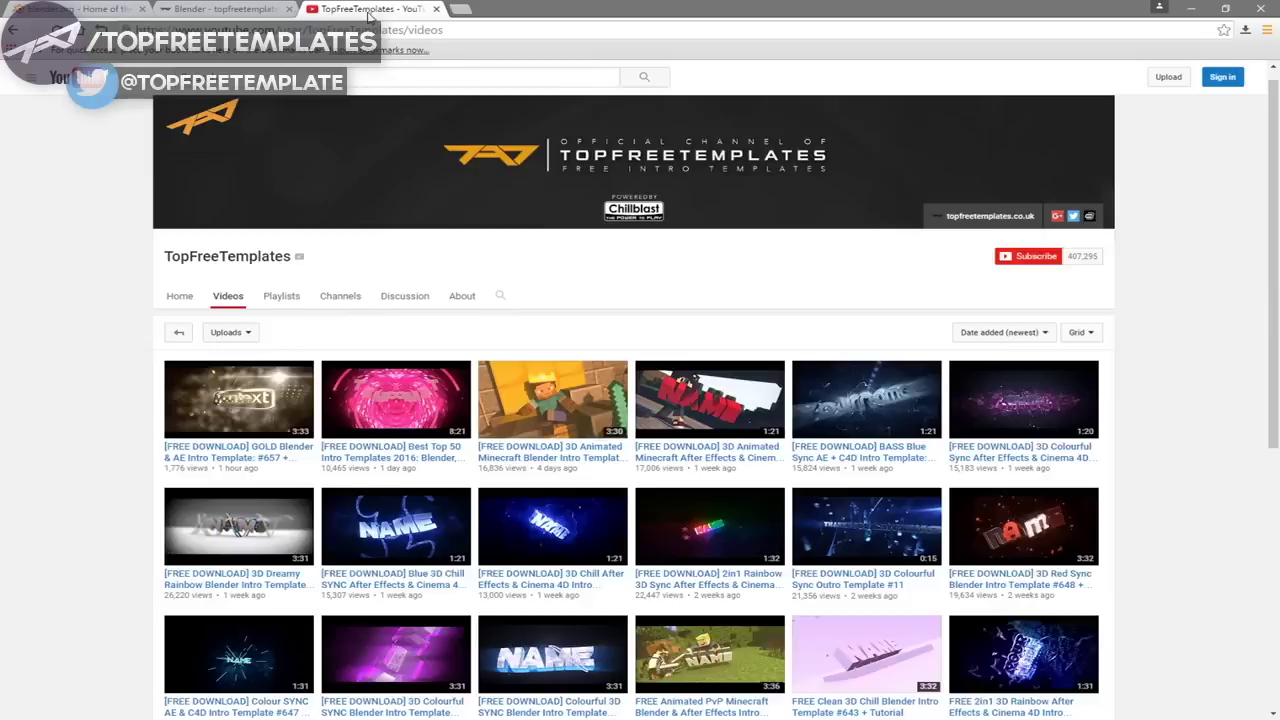
scroll(380, 480, "down", 3)
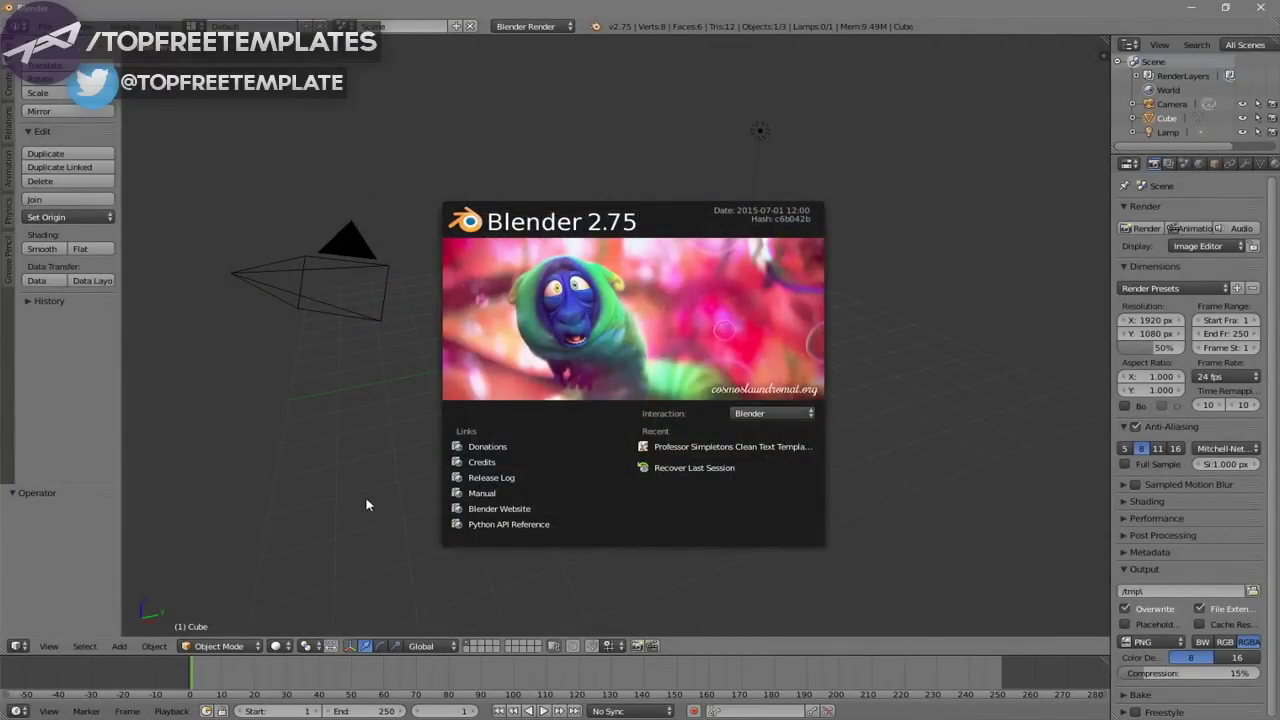
- Open Desktop > Blender Intros > Professor Simpletons Clean Text Template.blend and play its animation
left_click(45, 26)
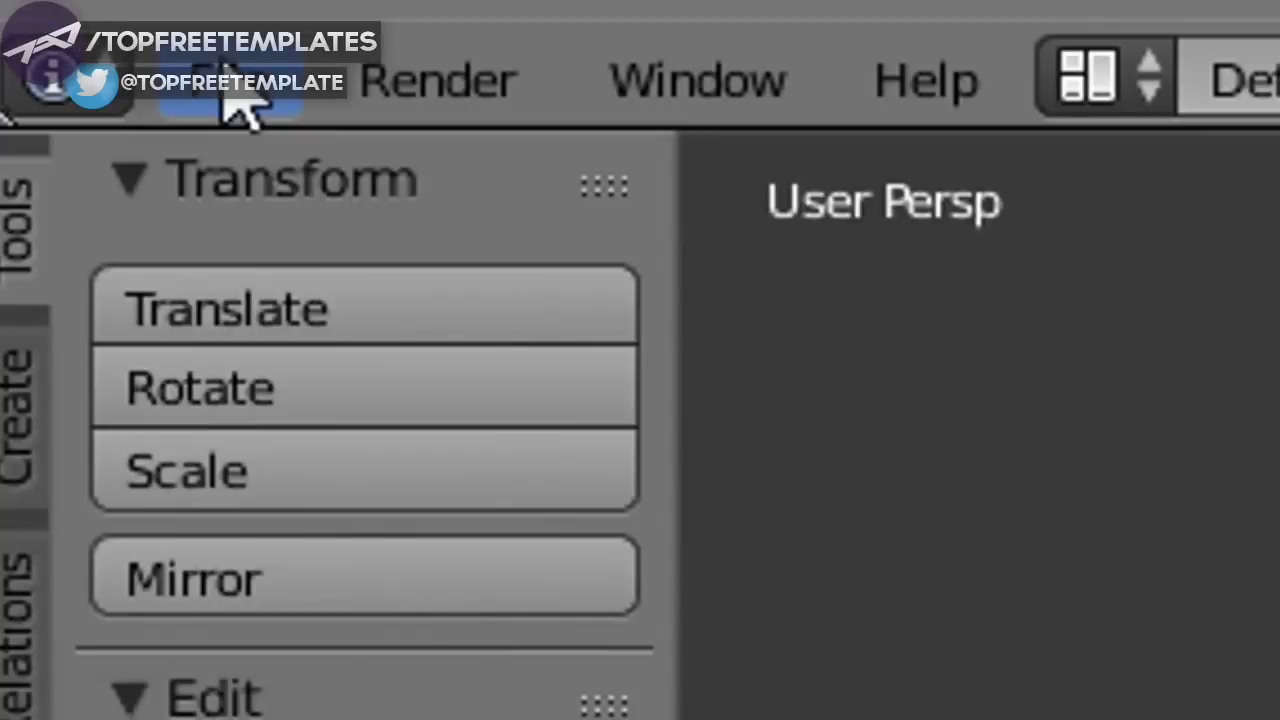
left_click(45, 26)
left_click(74, 61)
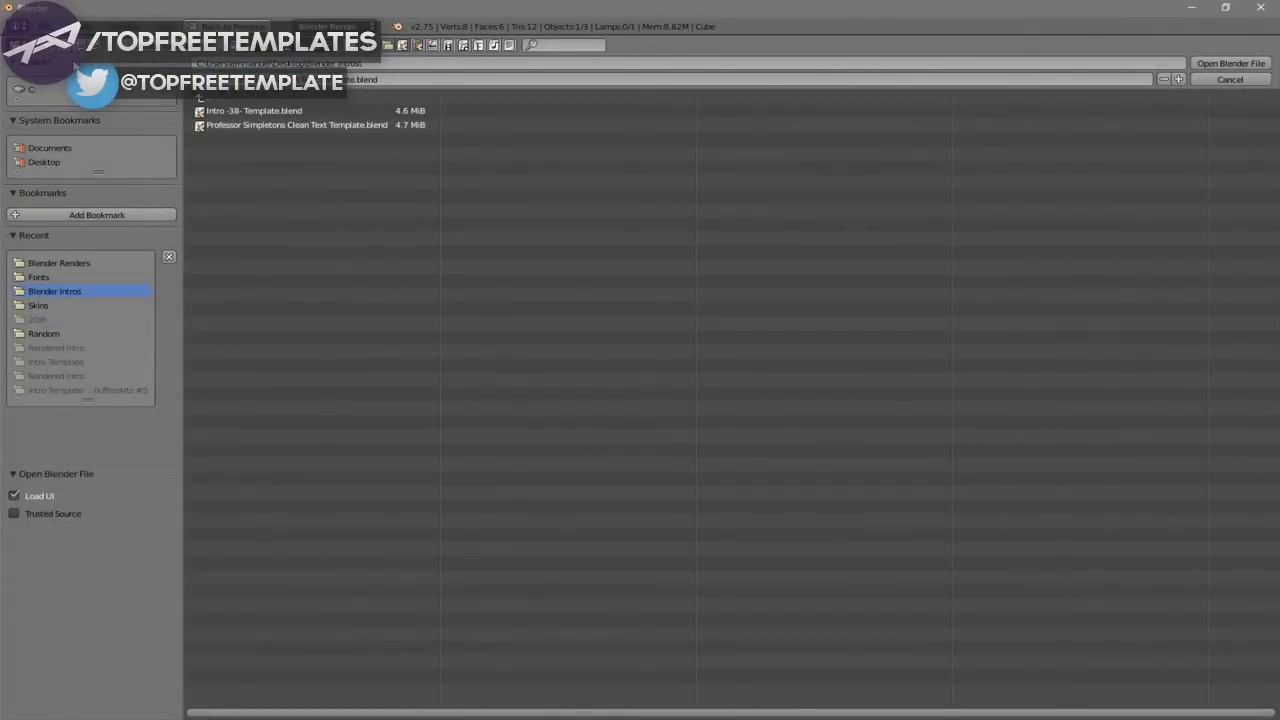
left_click(44, 163)
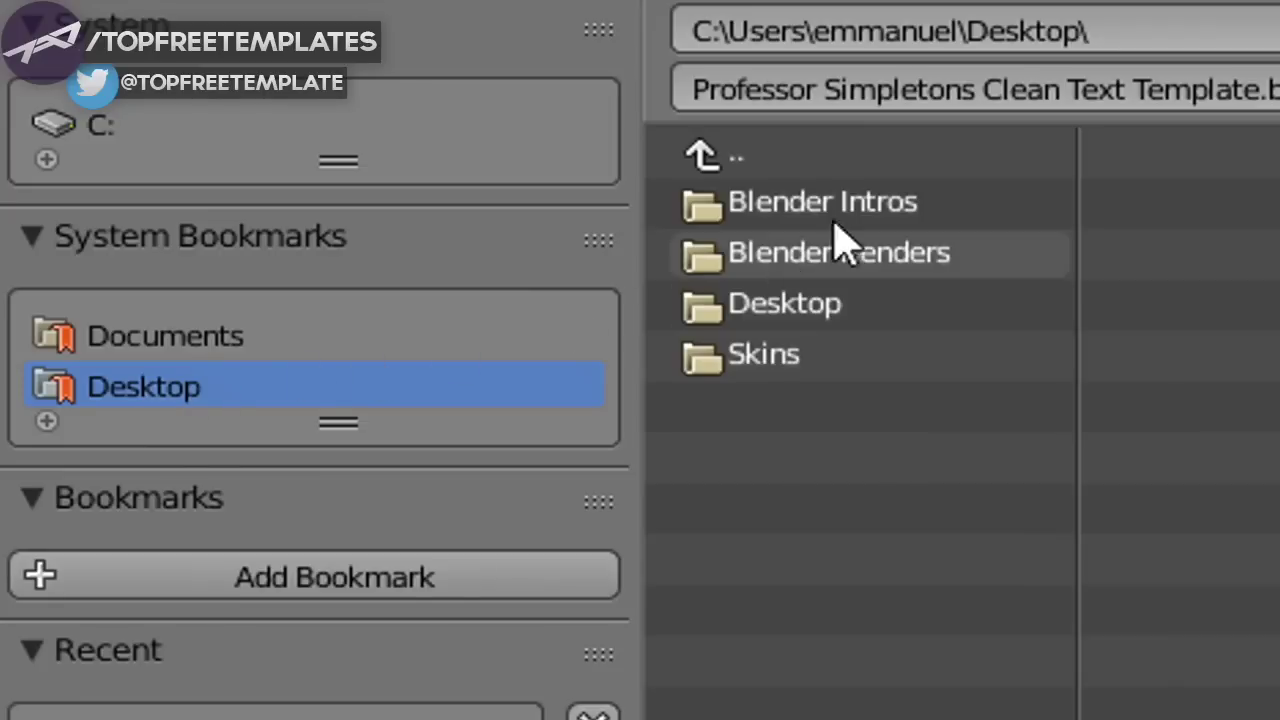
left_click(248, 112)
left_click(988, 255)
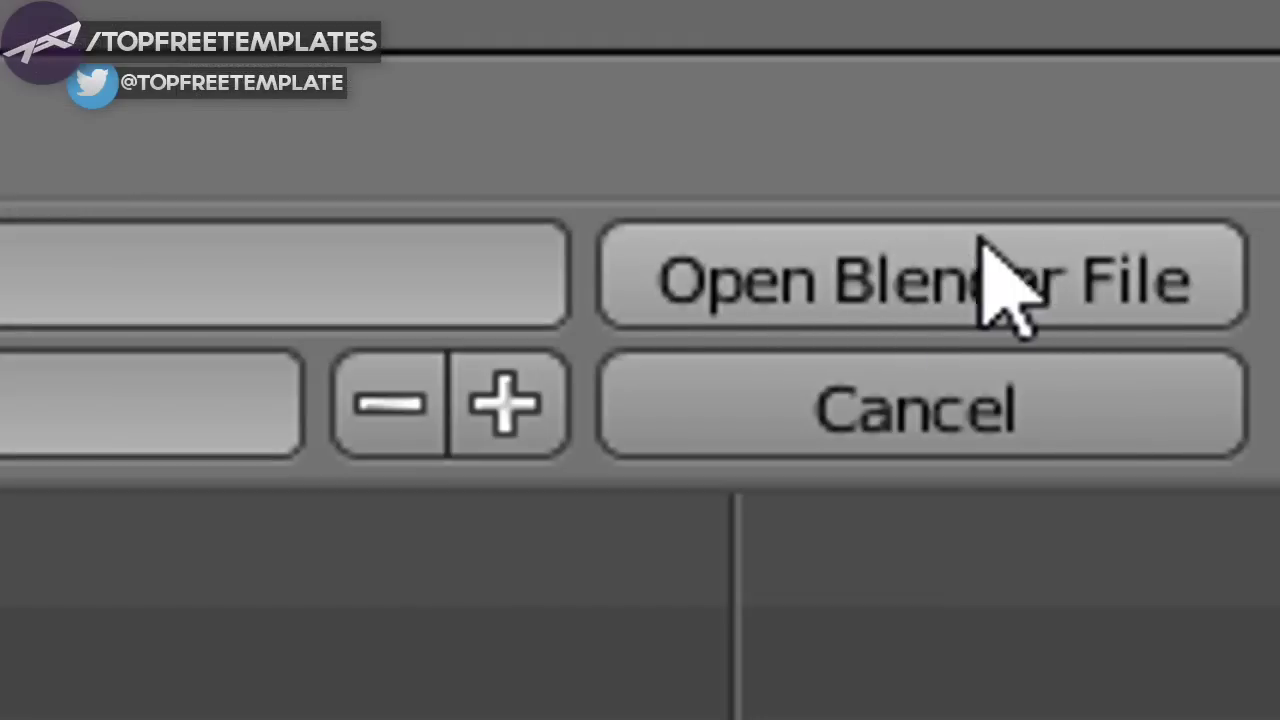
left_click(1240, 63)
key("alt+a")
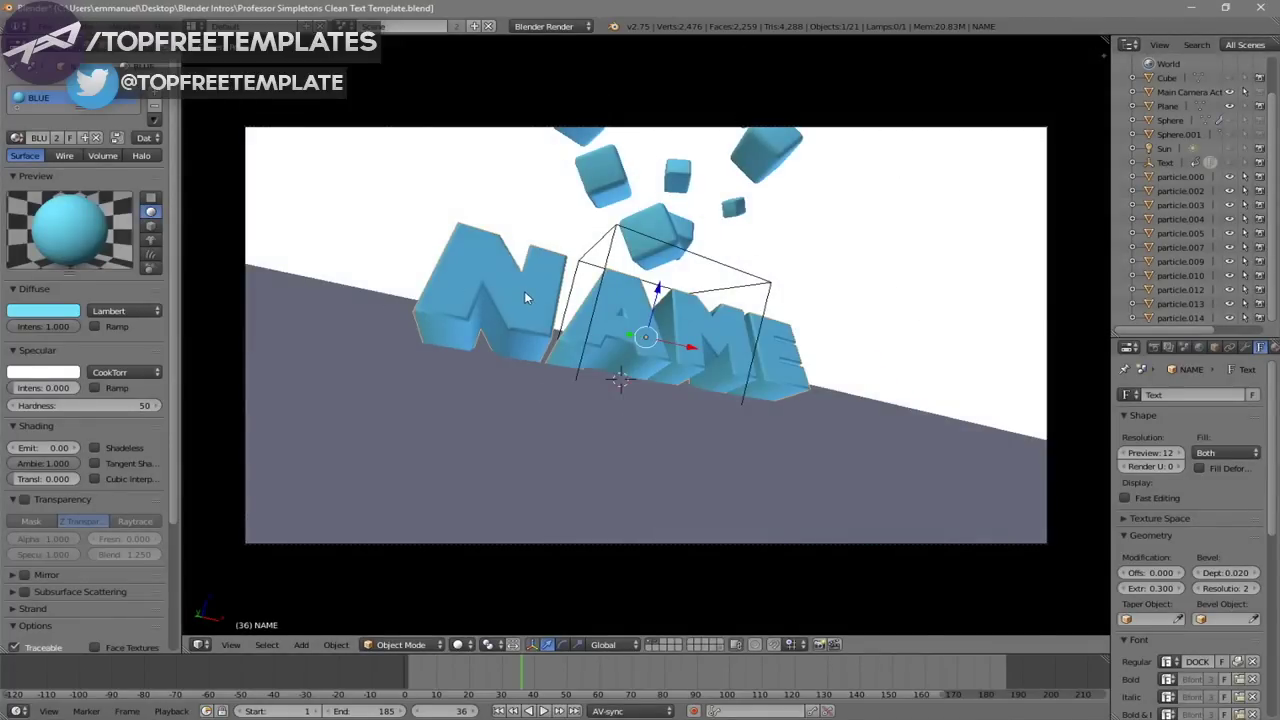
- Replace the 3D title text NAME with TFT, then scroll down to the Font panel
key("Tab")
key("BackSpace")
key("BackSpace")
key("BackSpace")
key("BackSpace")
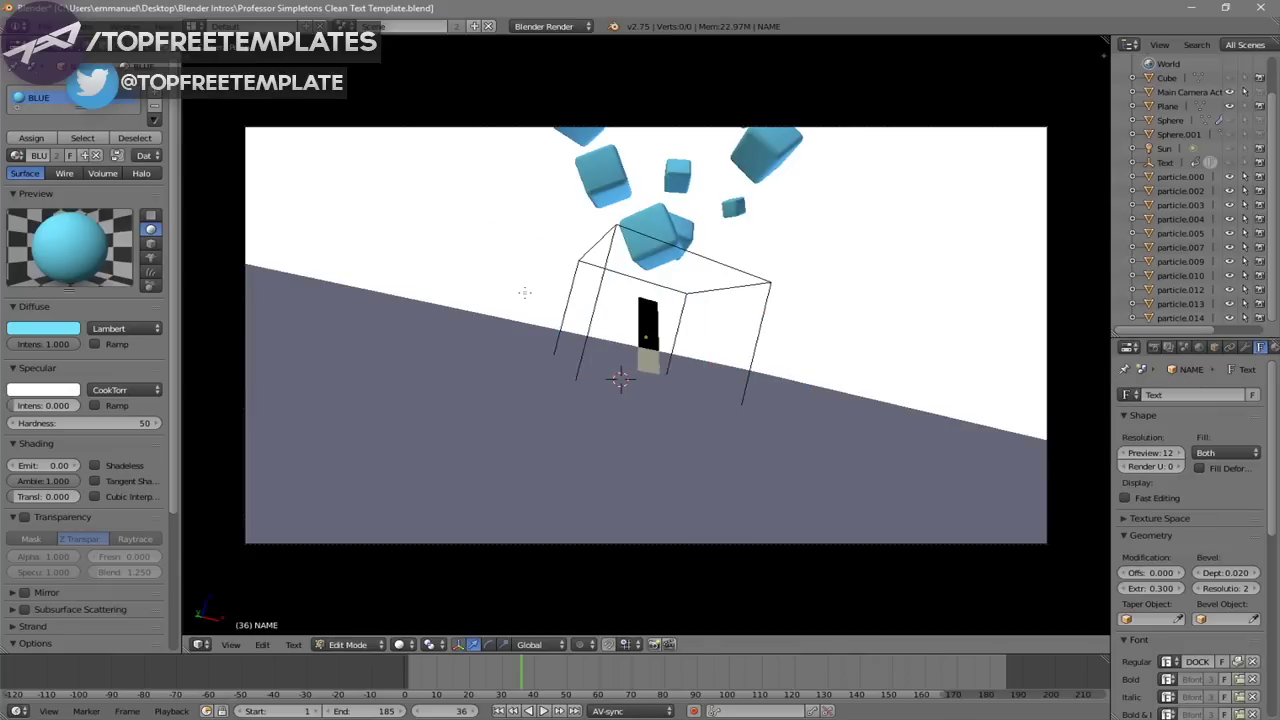
type("TFT")
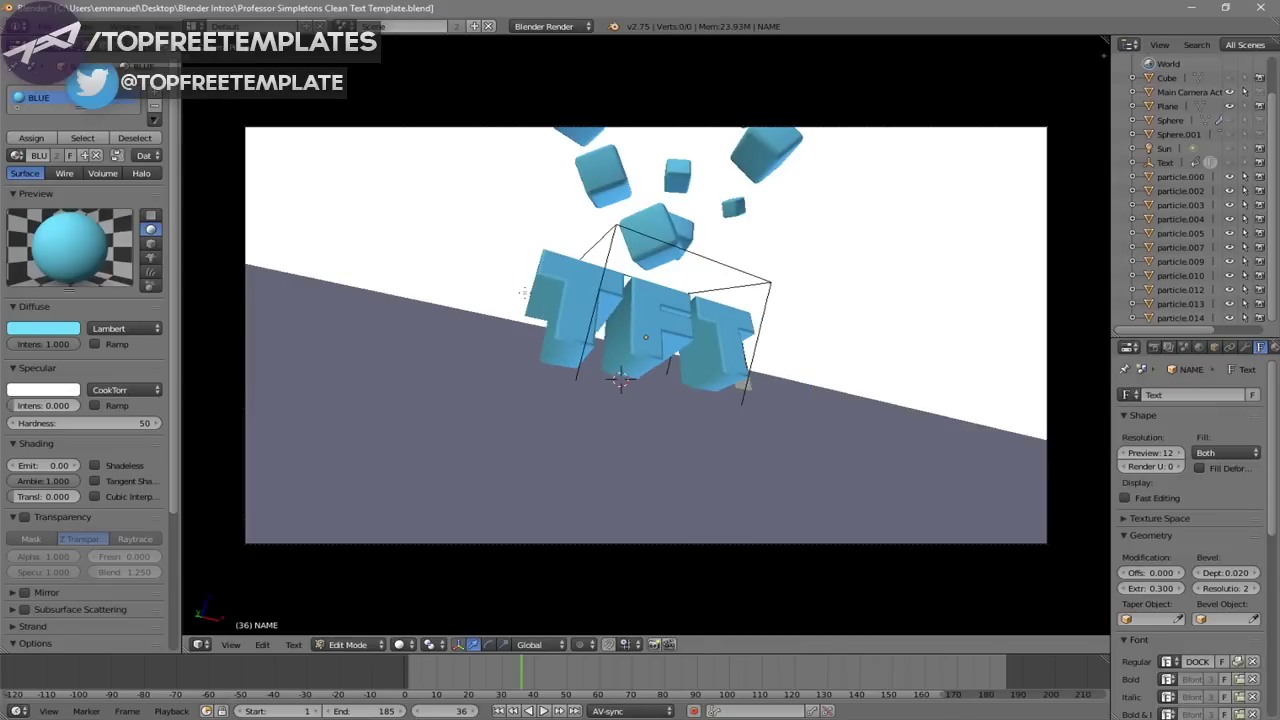
key("Tab")
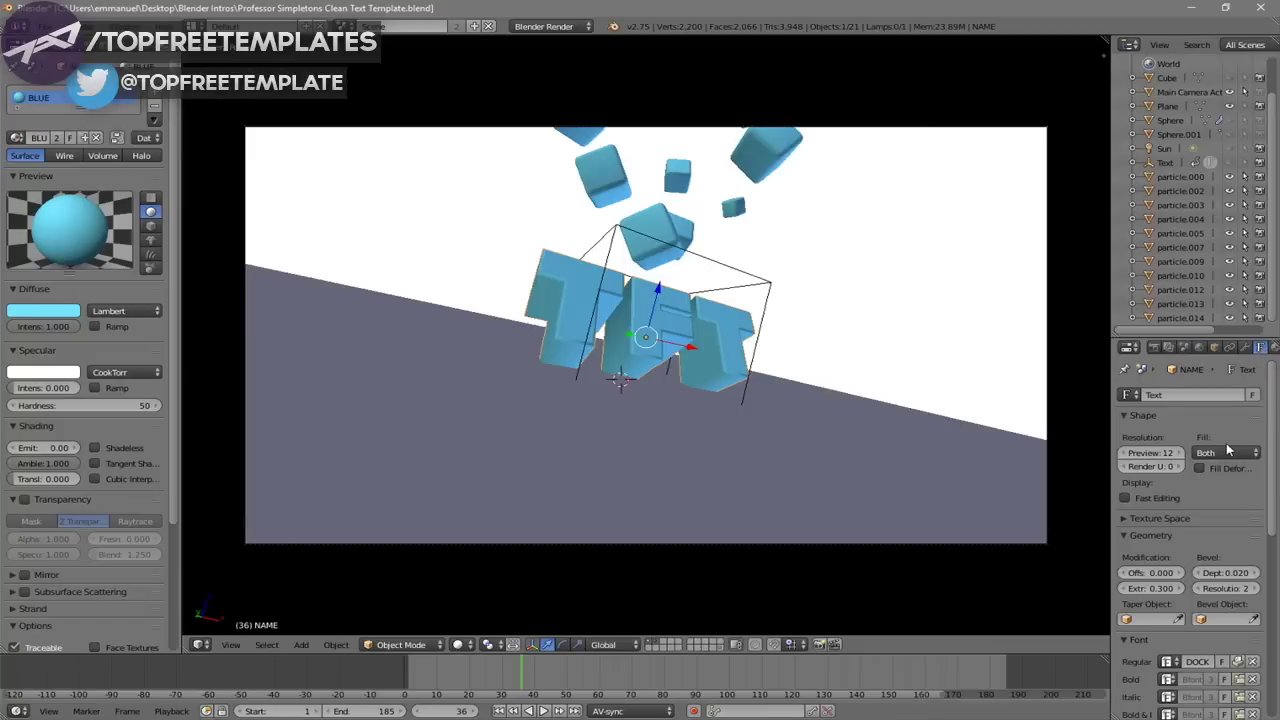
scroll(1228, 451, "down", 3)
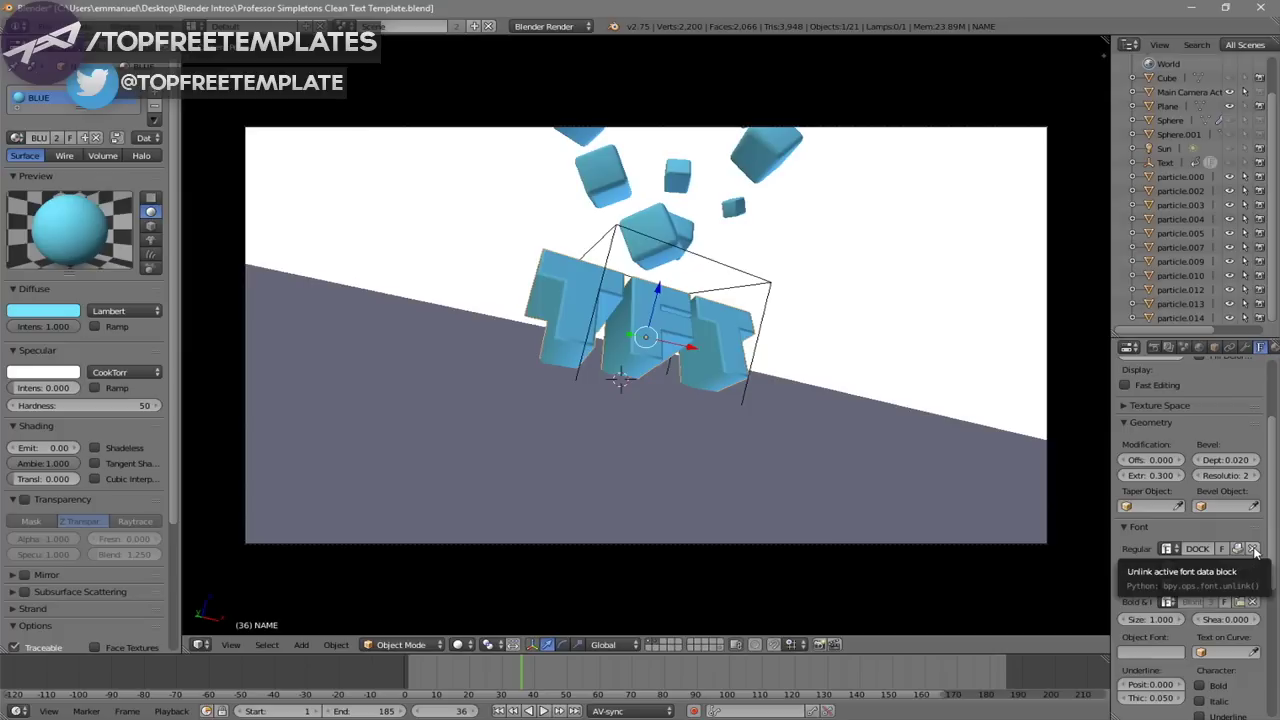
- Replace the DOCK regular font with PRIMETIME loaded from C:\Windows\Fonts
left_click(1210, 327)
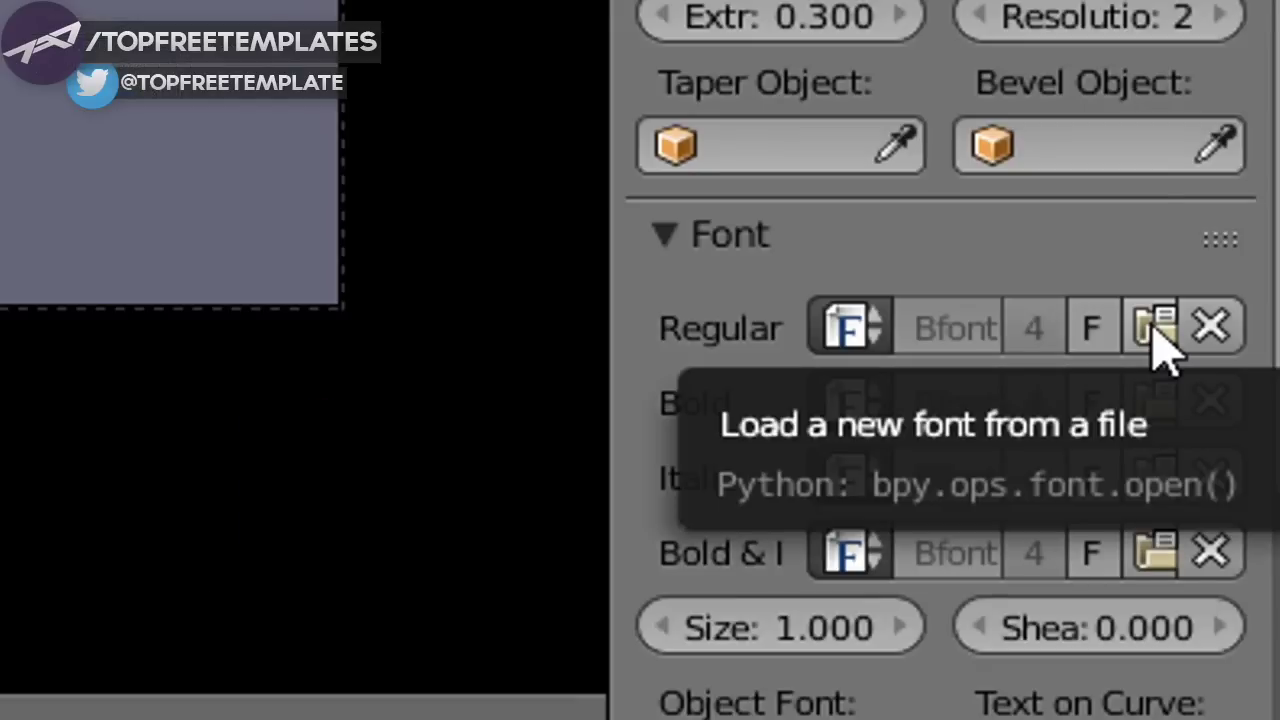
left_click(1157, 330)
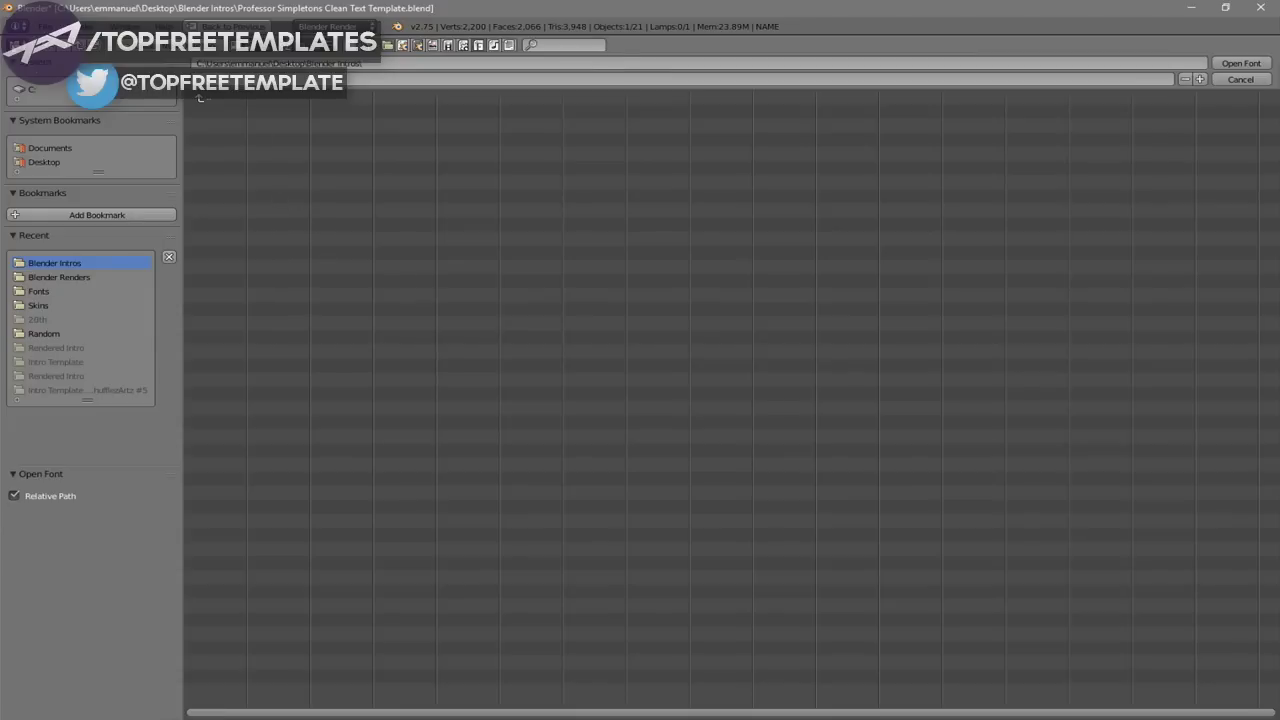
left_click(24, 91)
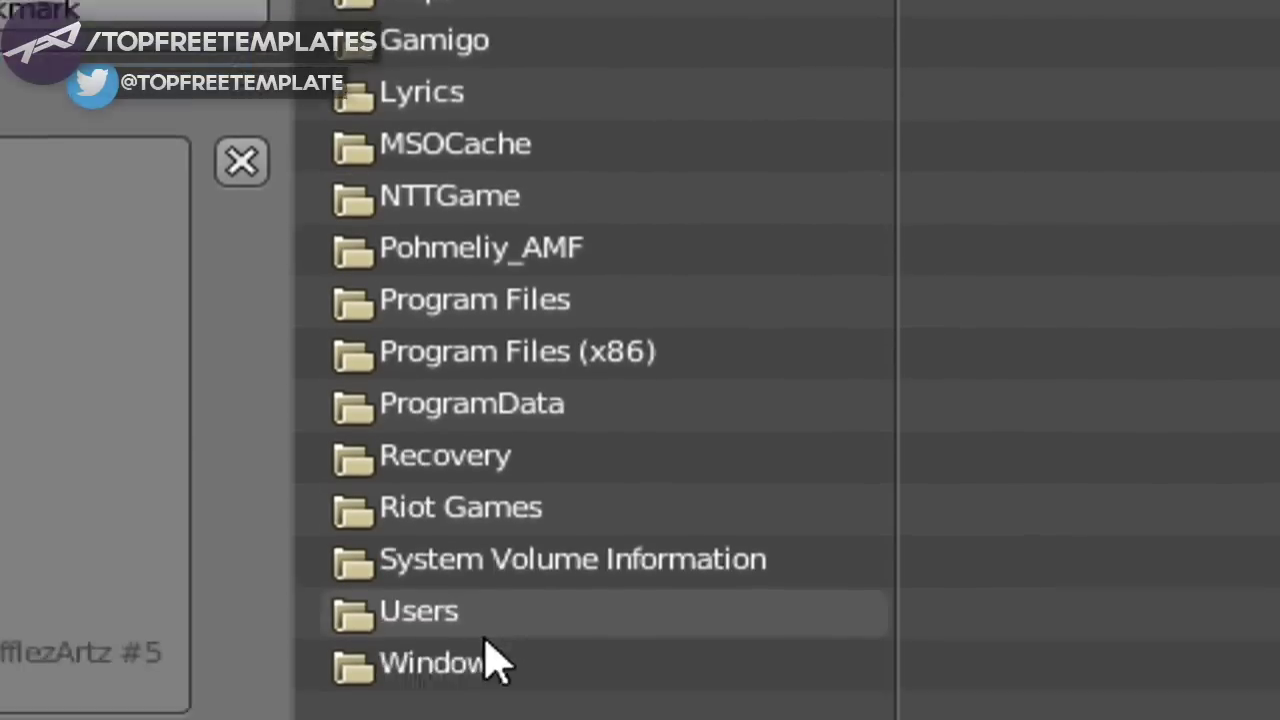
left_click(215, 394)
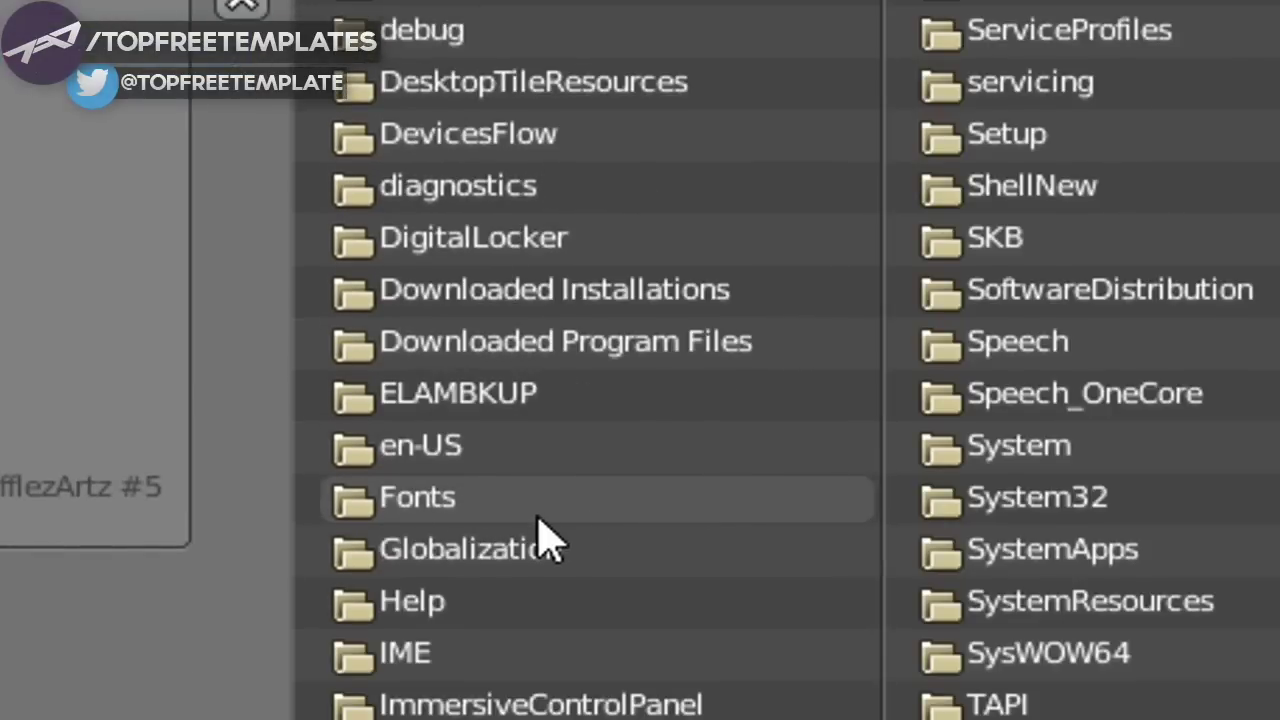
left_click(538, 518)
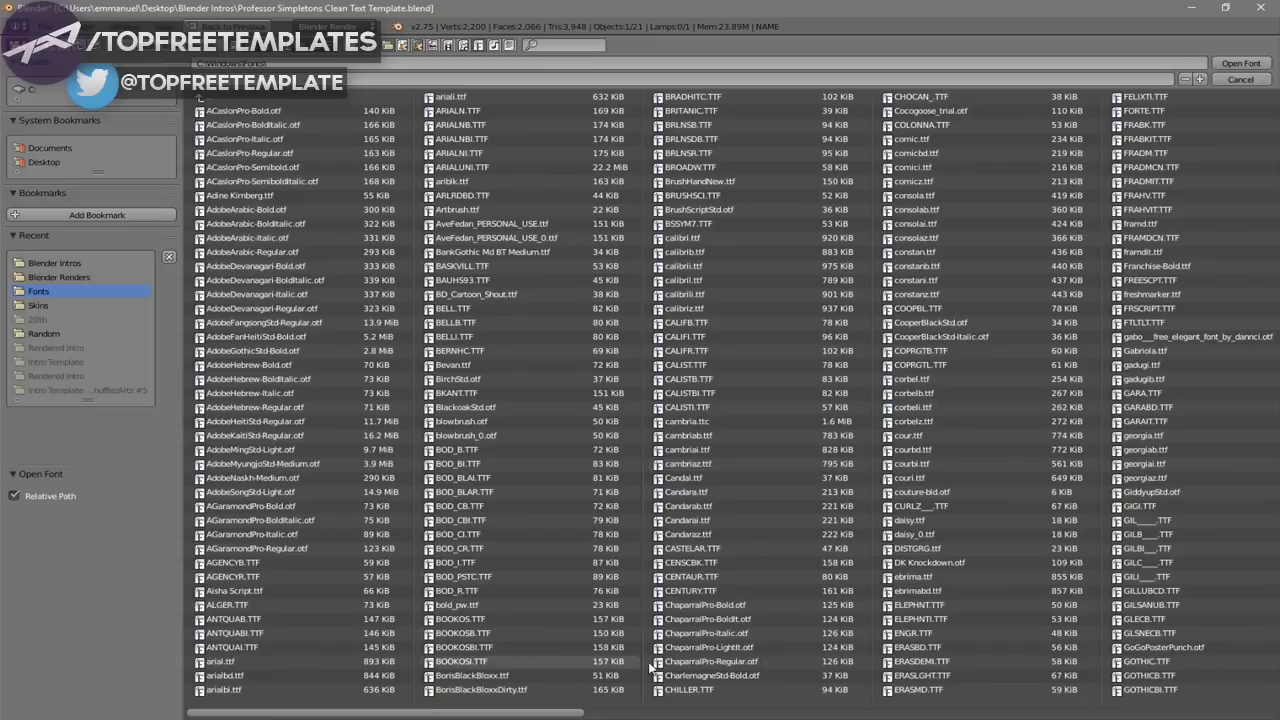
left_click_drag(350, 714, 708, 716)
scroll(710, 650, "down", 10)
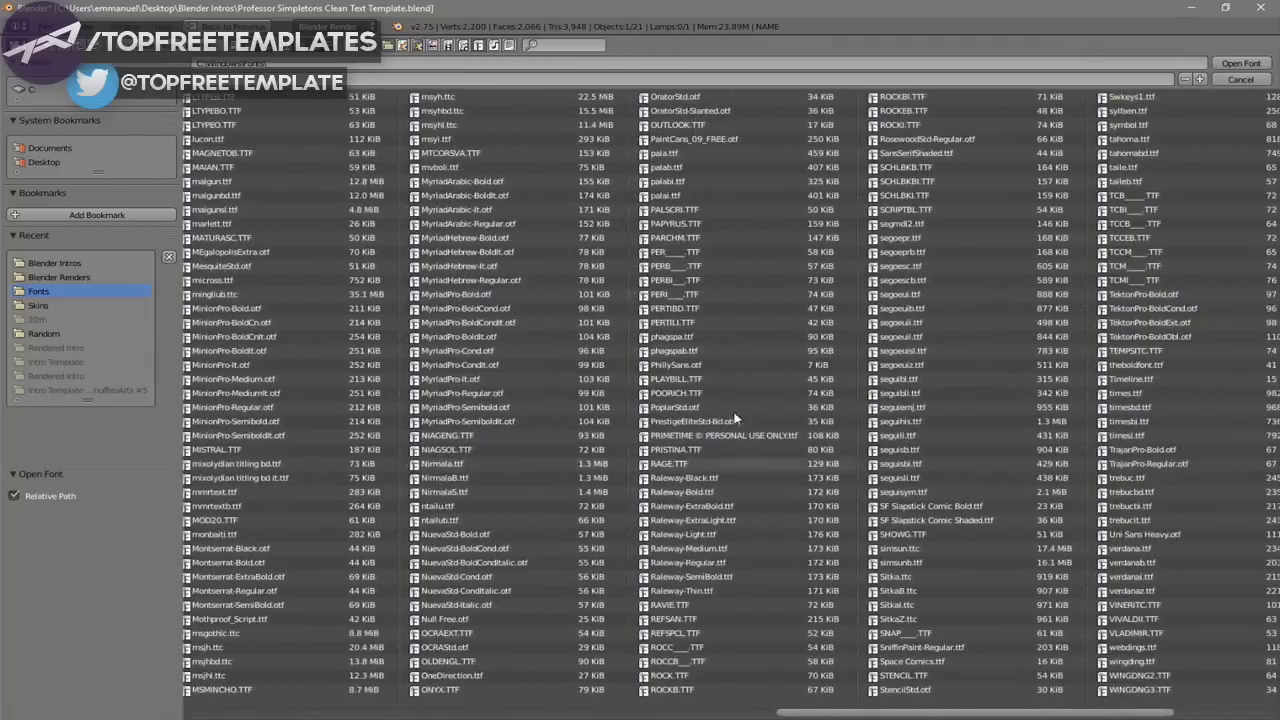
left_click(681, 437)
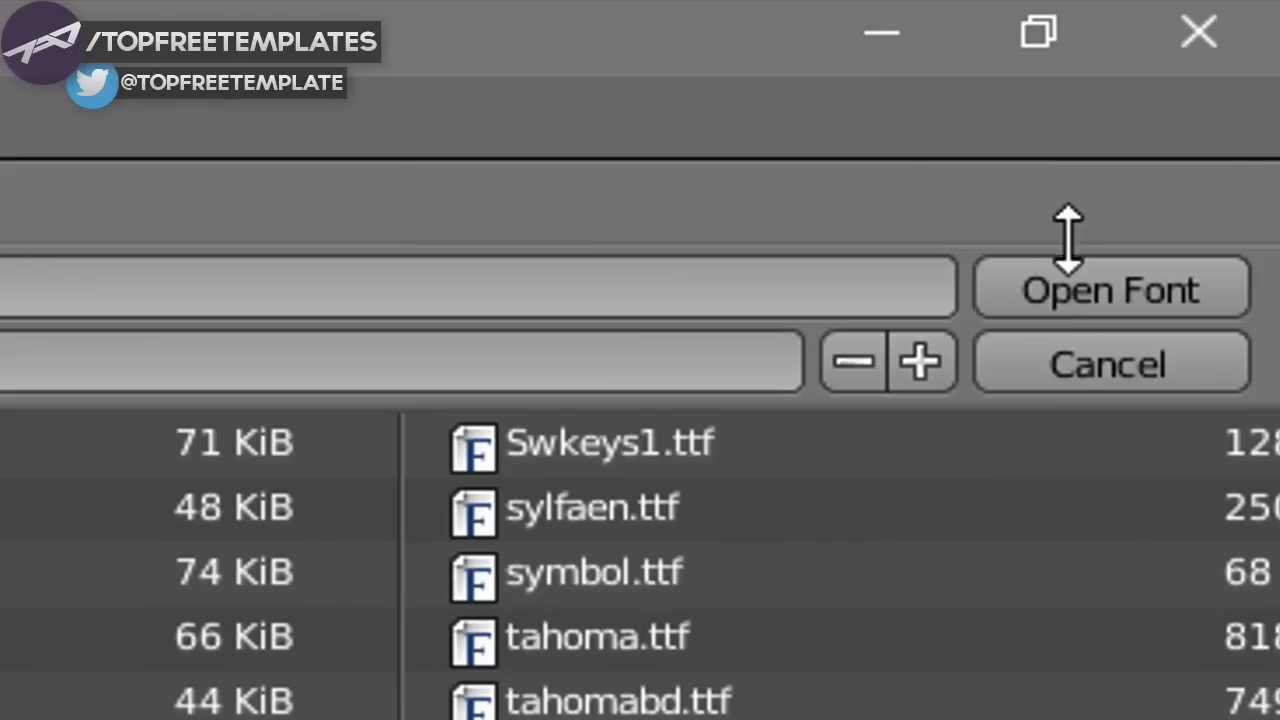
left_click(1238, 62)
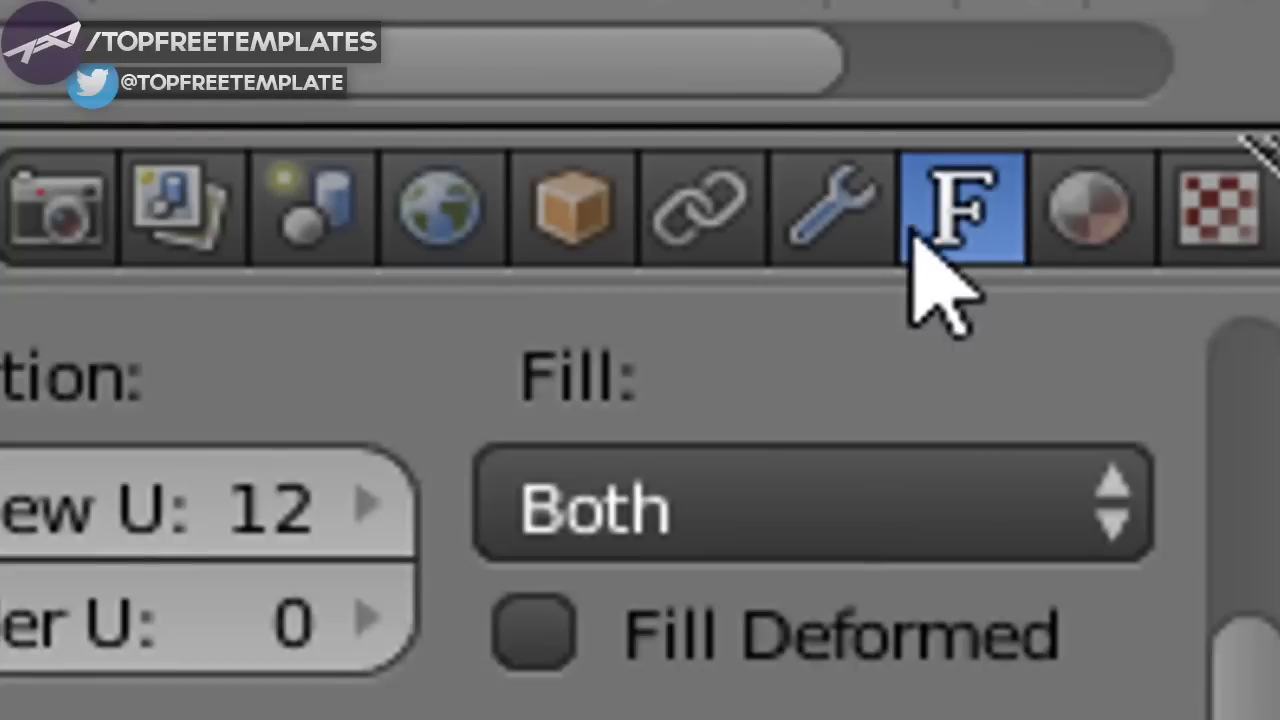
- Change the BLUE material's diffuse colour to red and play the animation to preview
left_click(1253, 347)
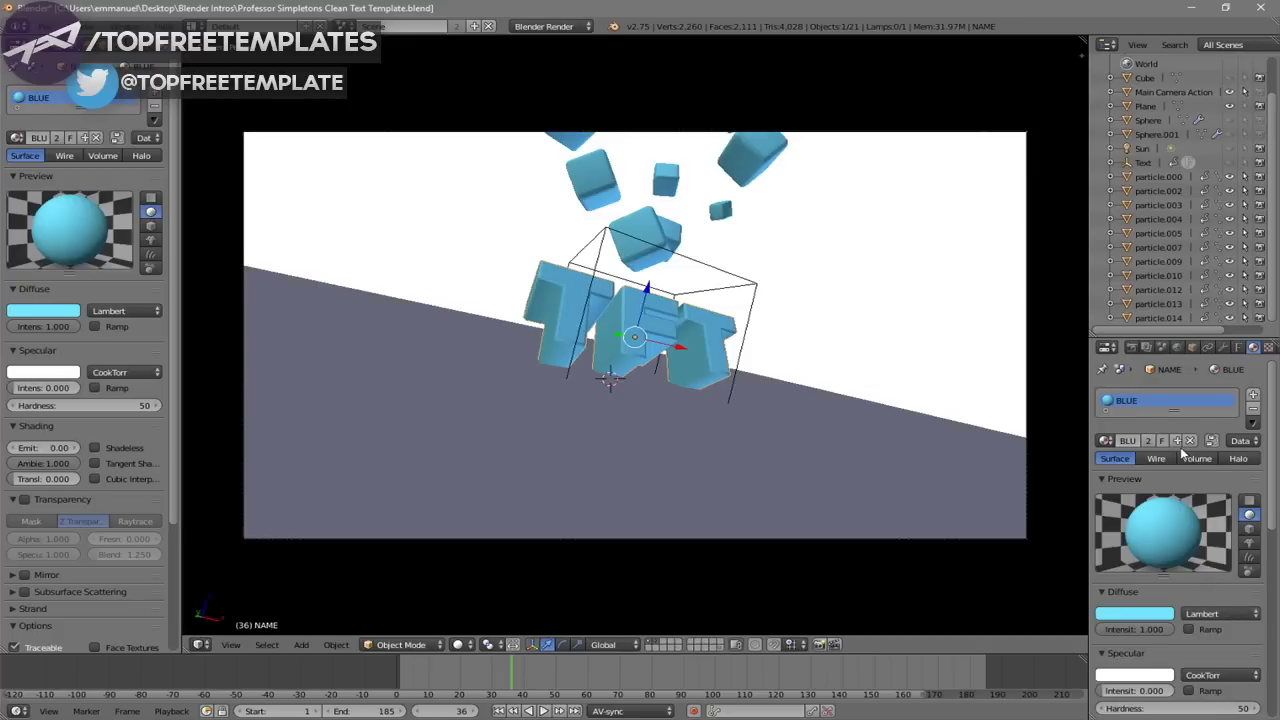
scroll(855, 529, "down", 2)
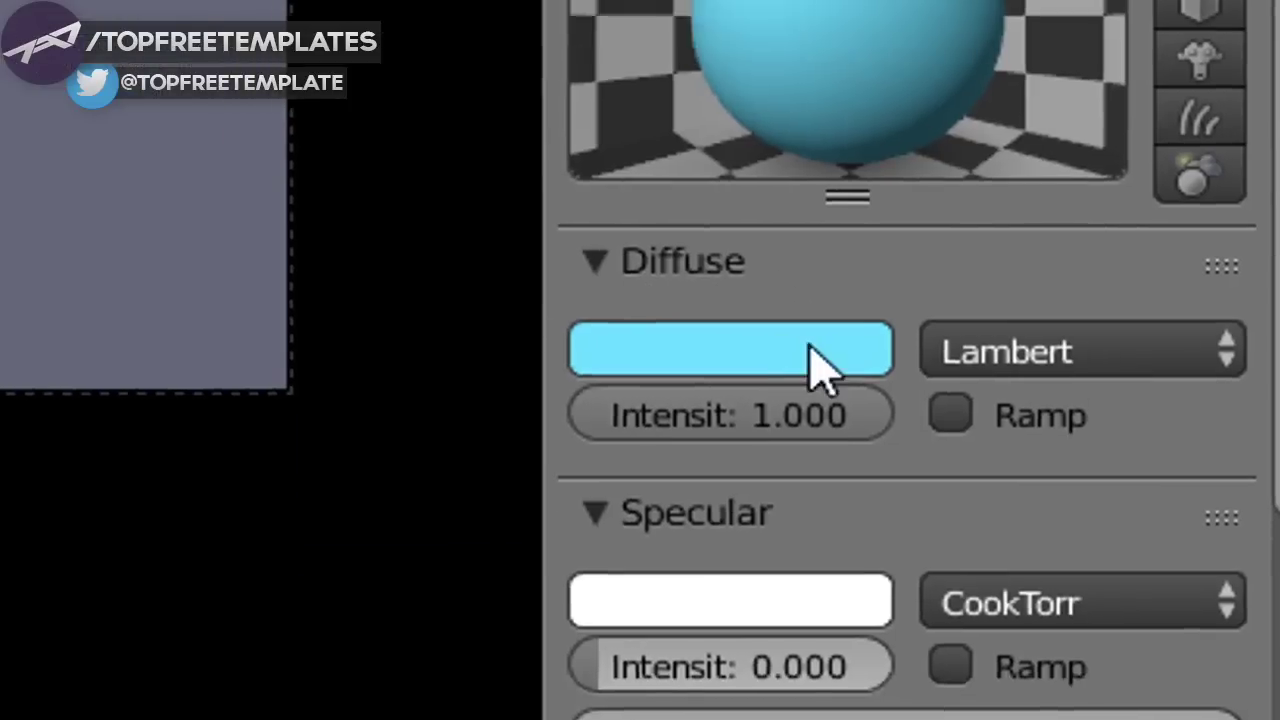
left_click(785, 385)
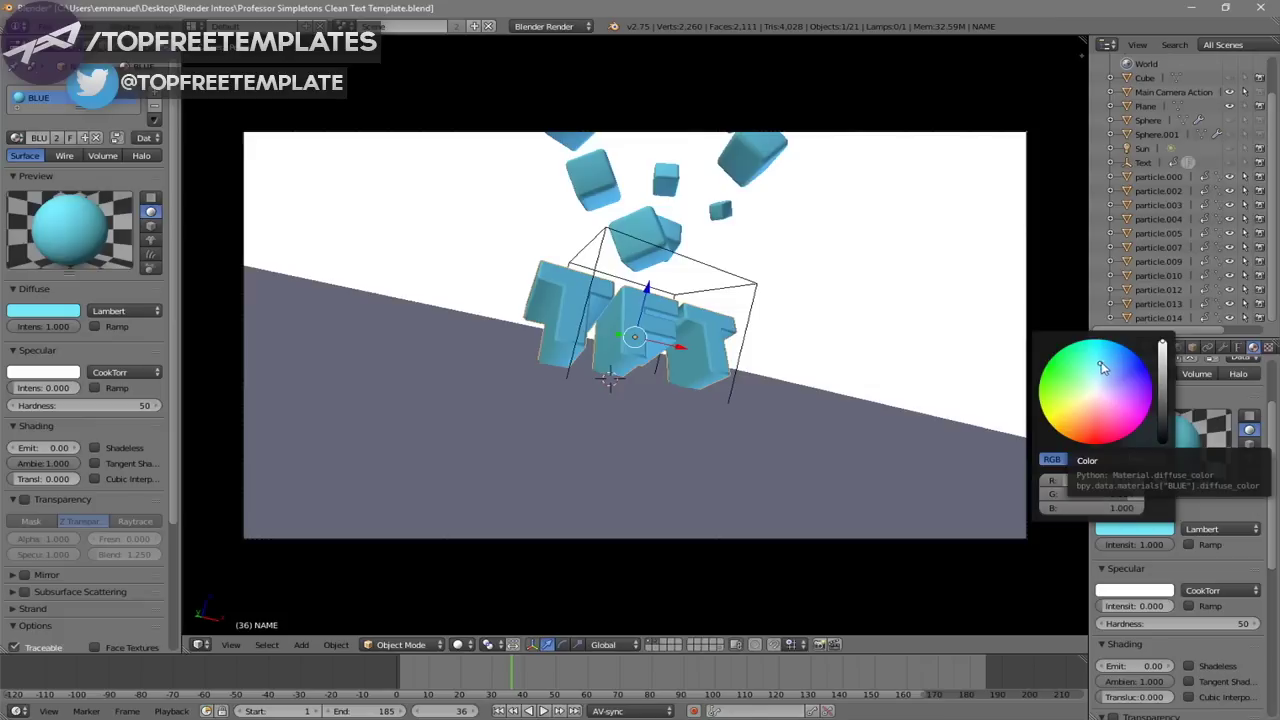
left_click_drag(1101, 368, 1095, 442)
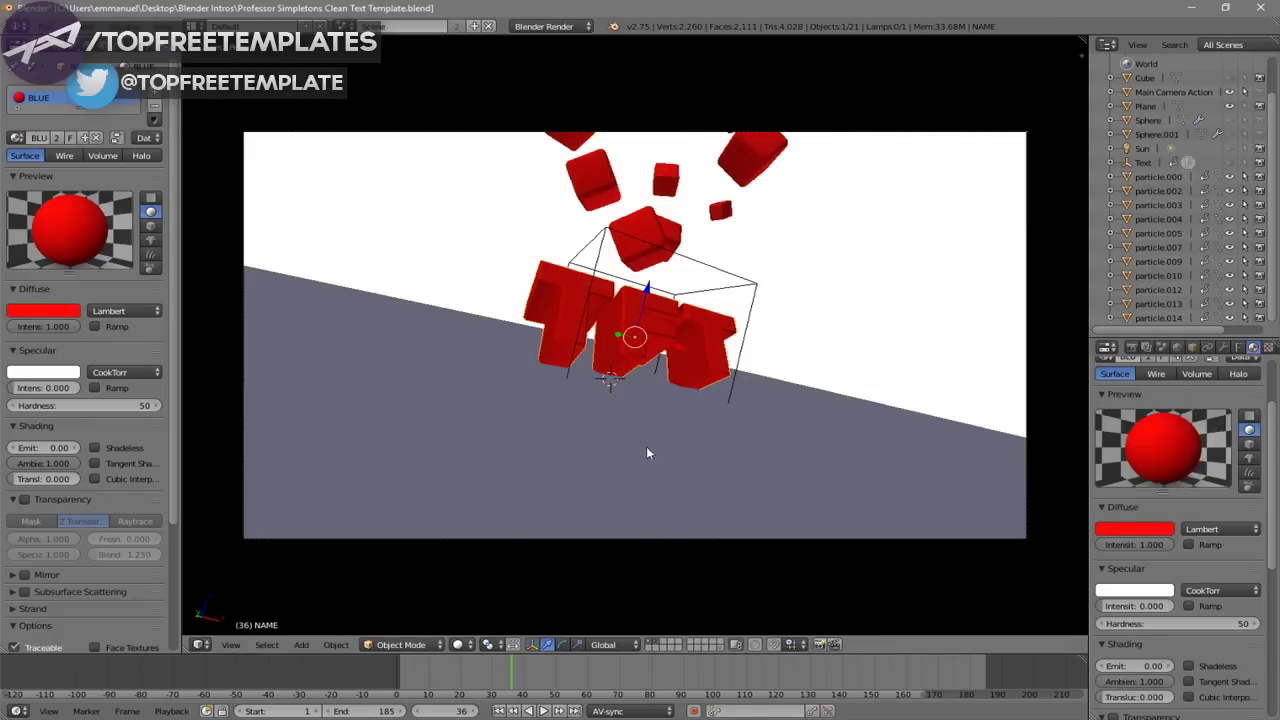
key("alt+a")
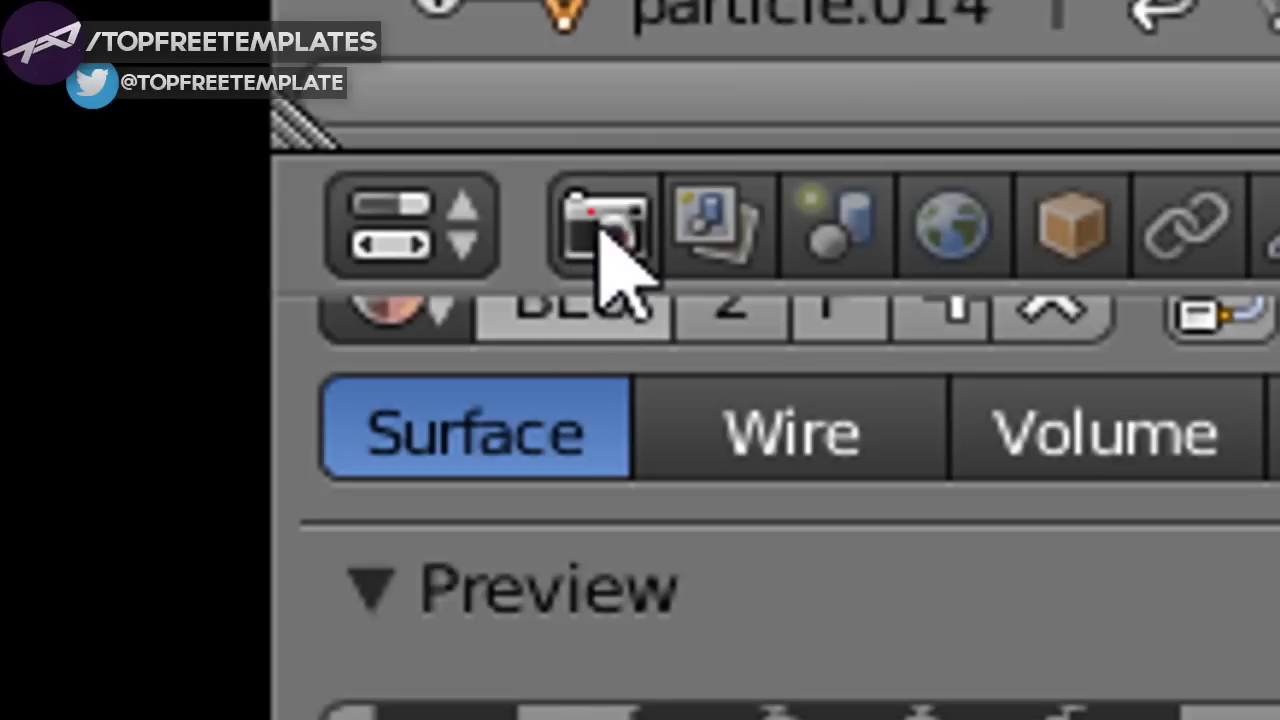
- Set the render output to Desktop\Blender Renders with the file name BLENDER INTRO
left_click(603, 235)
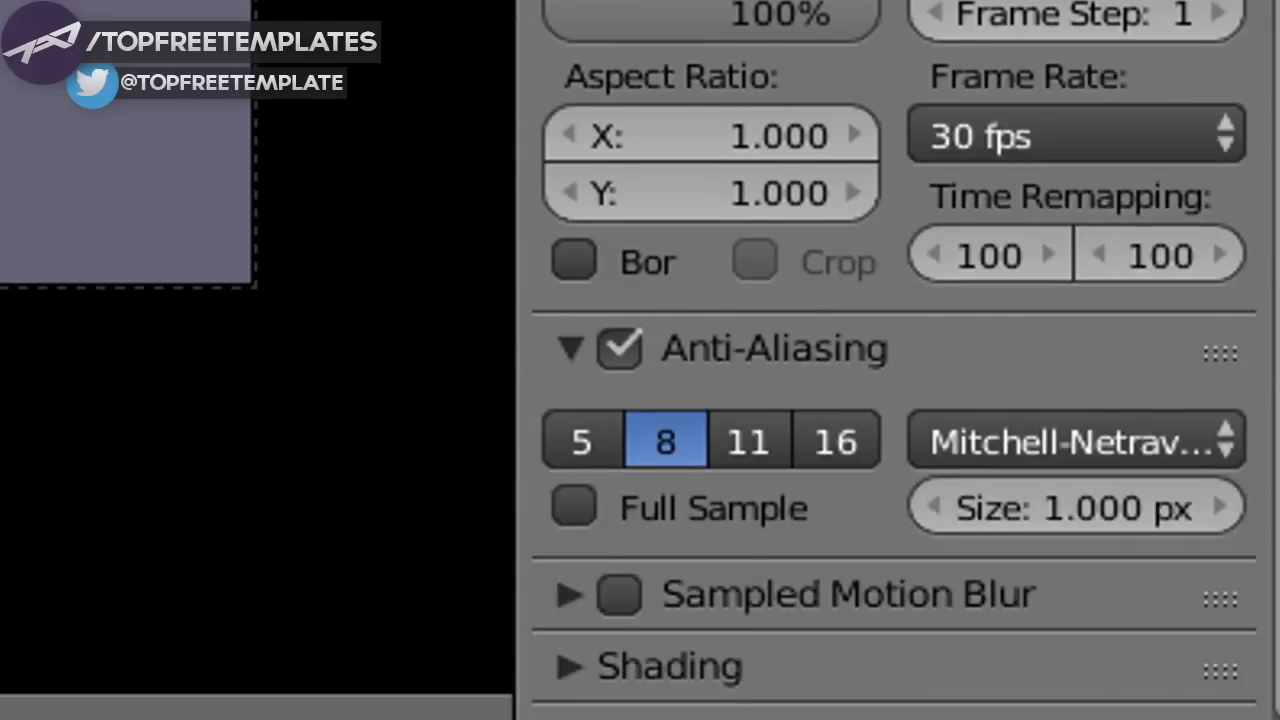
scroll(857, 323, "down", 5)
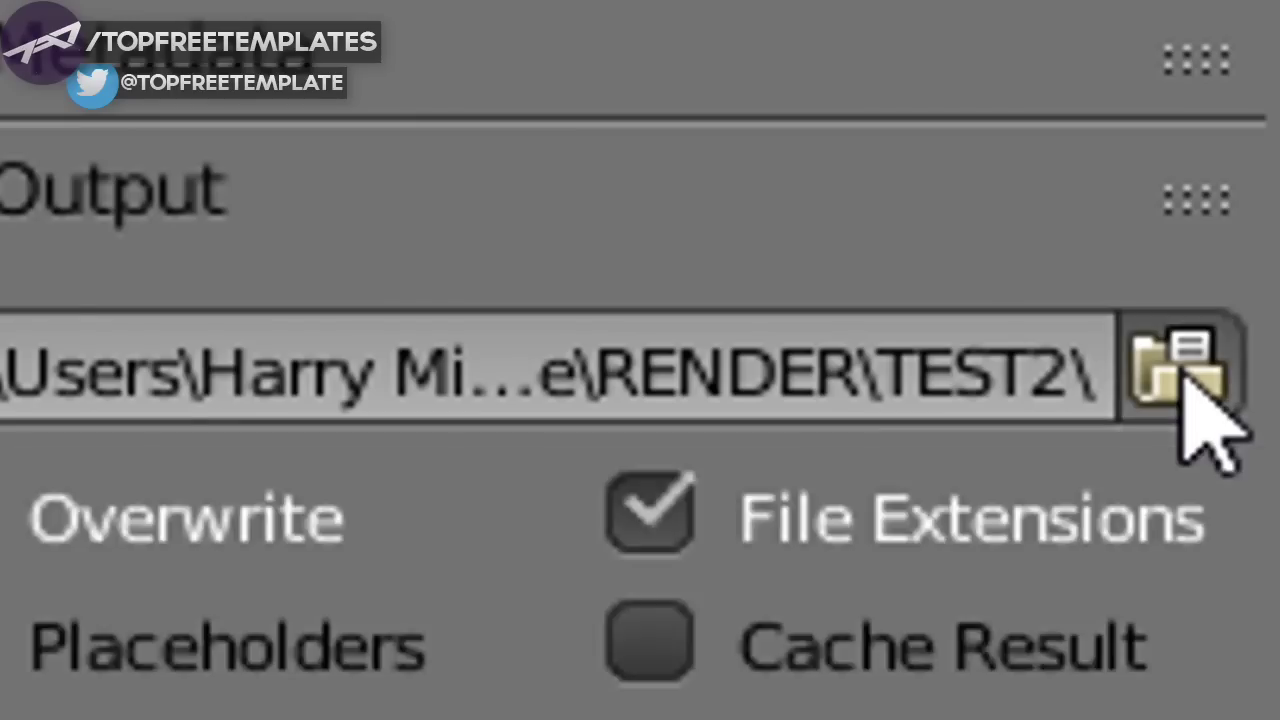
left_click(1252, 607)
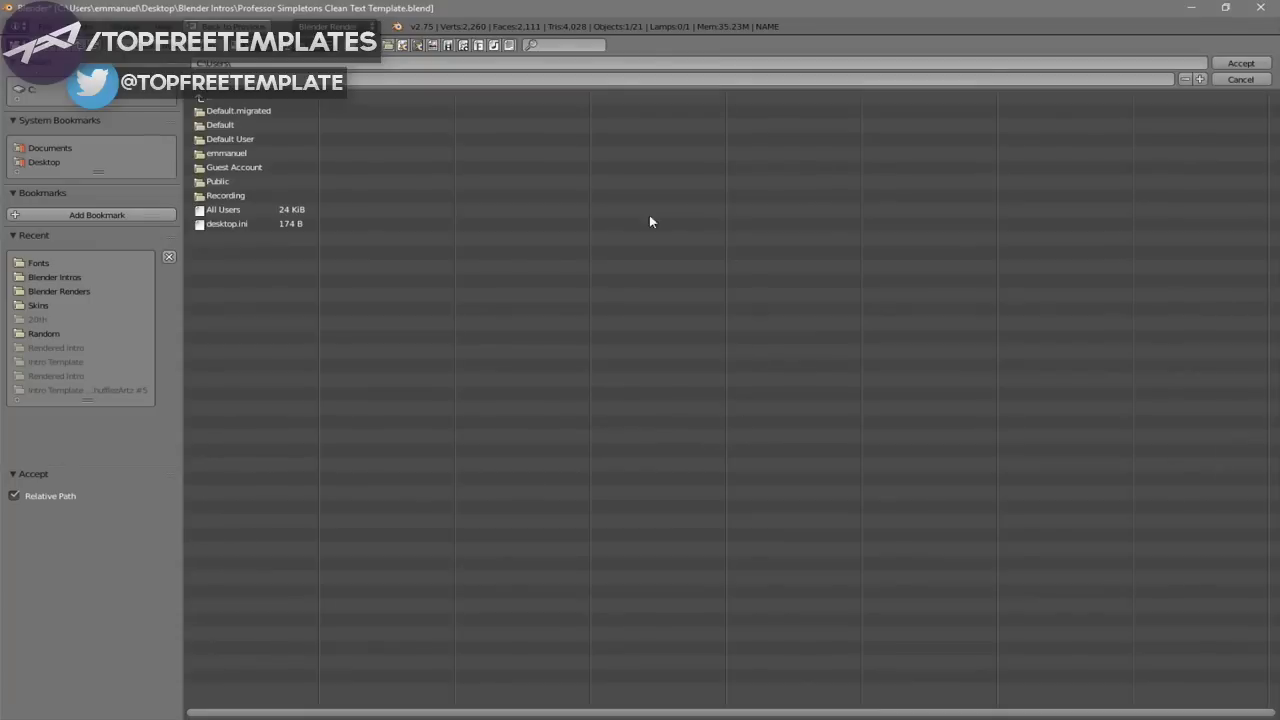
left_click(46, 161)
left_click(224, 122)
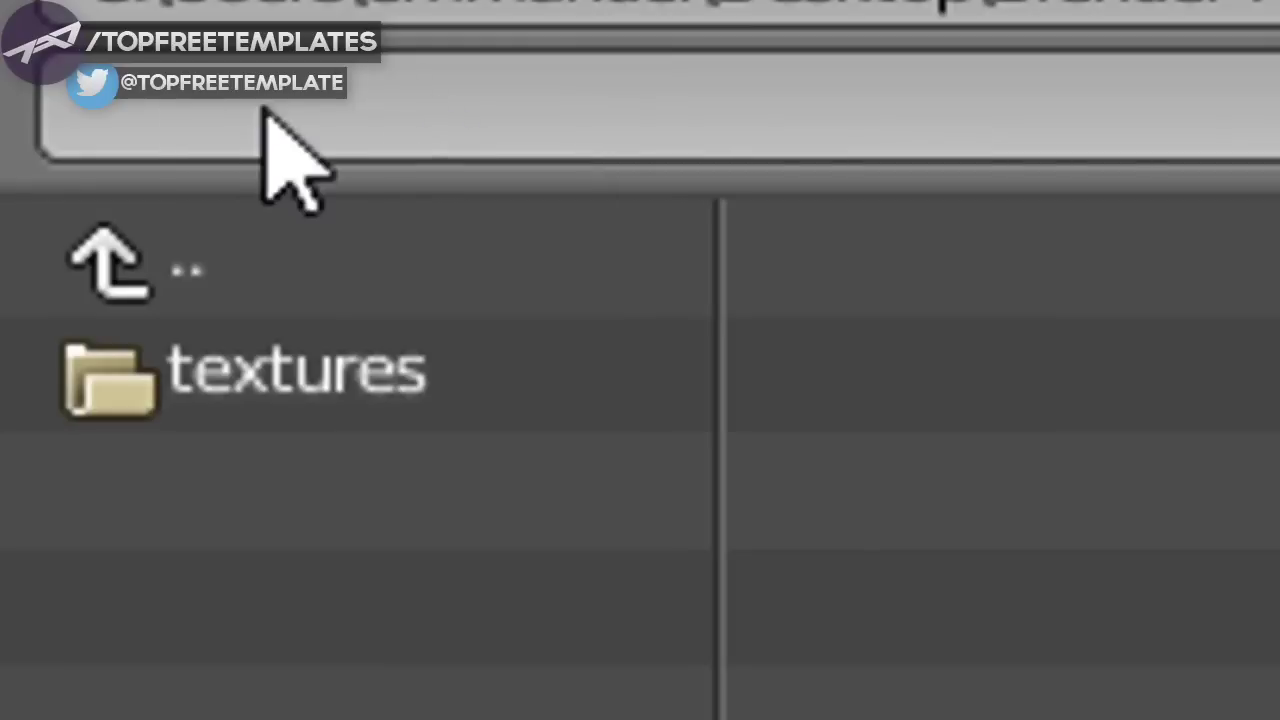
left_click(257, 120)
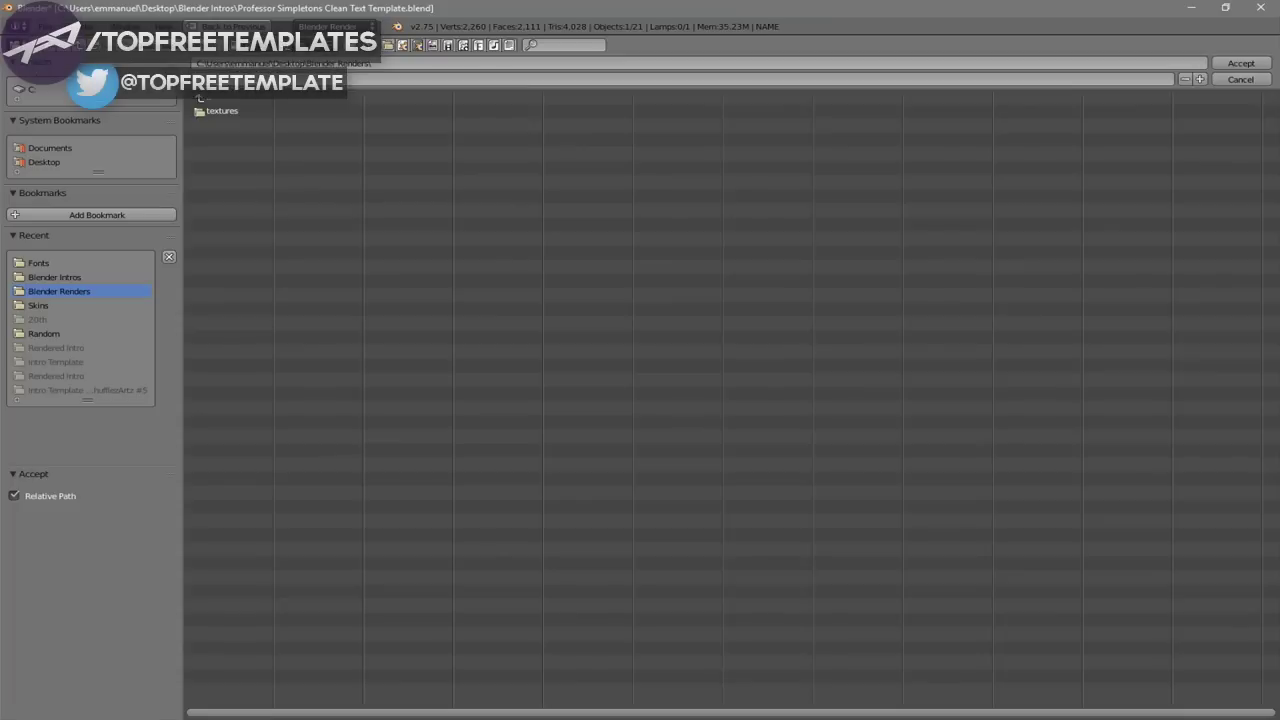
type("BLENDER INTRO")
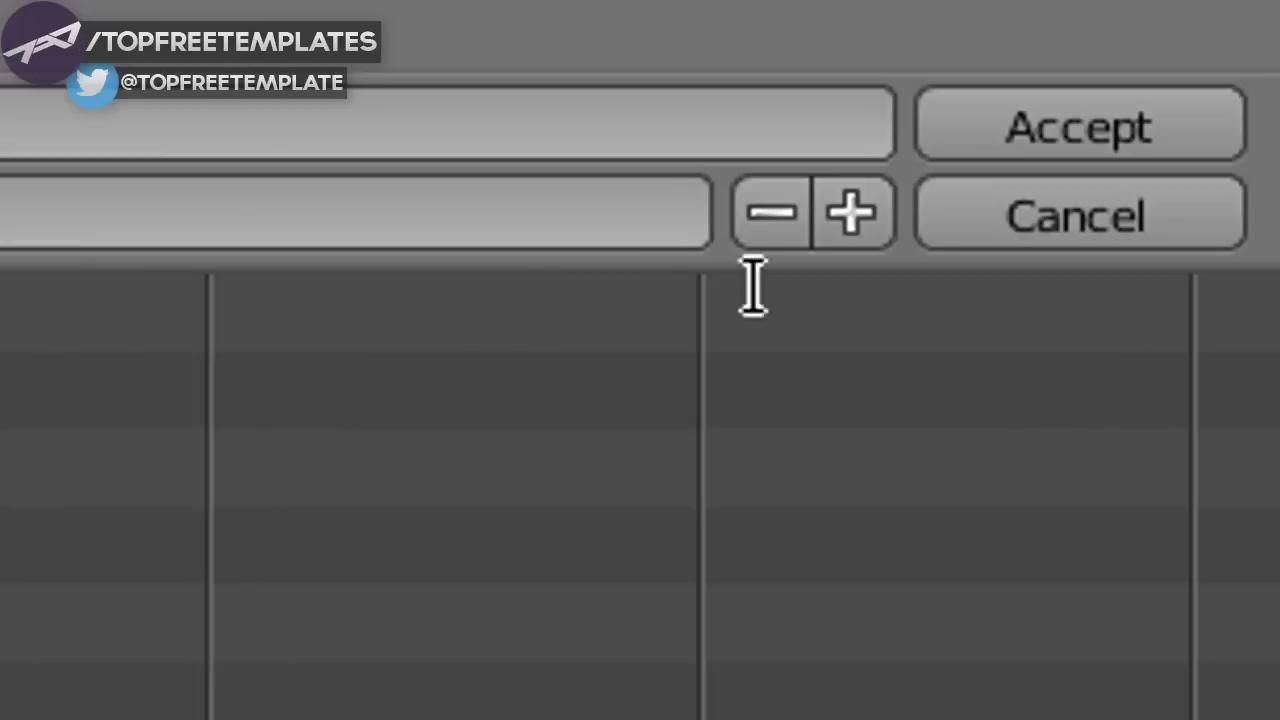
left_click(1250, 64)
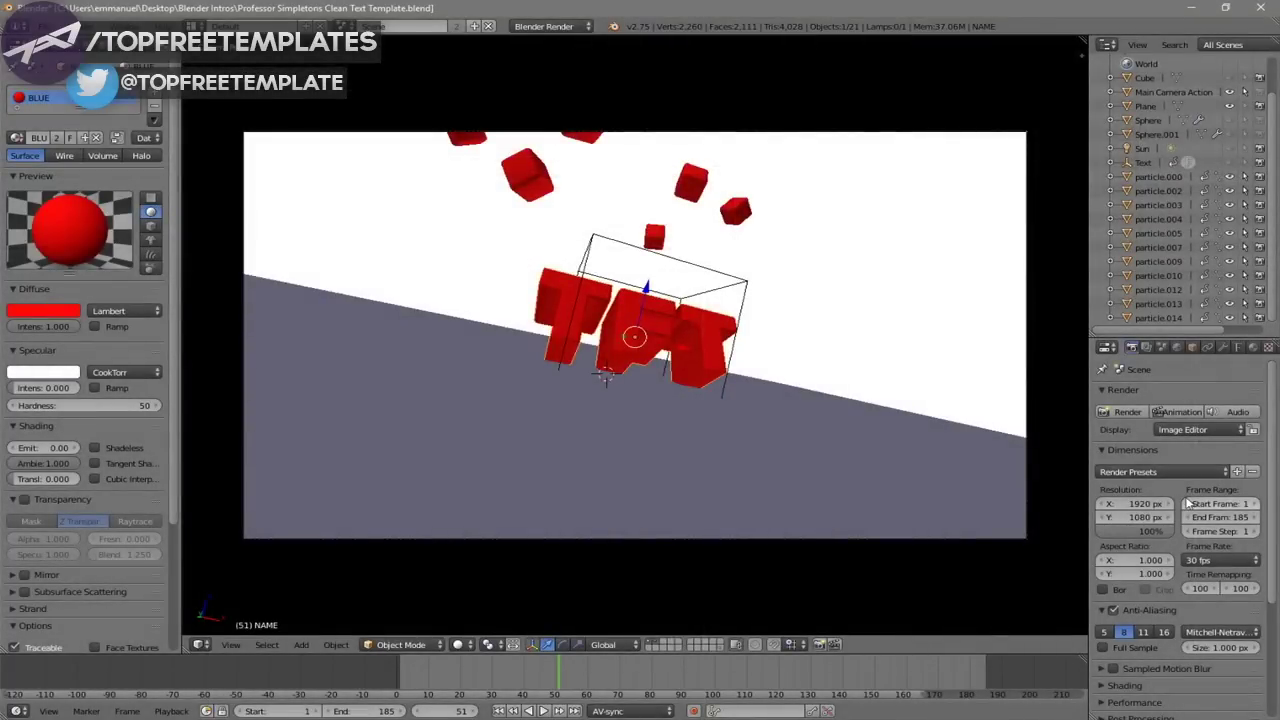
- Switch the output format from JPEG to MPEG with MPEG-4 container encoding, checking the audio codec list
scroll(1190, 500, "down", 5)
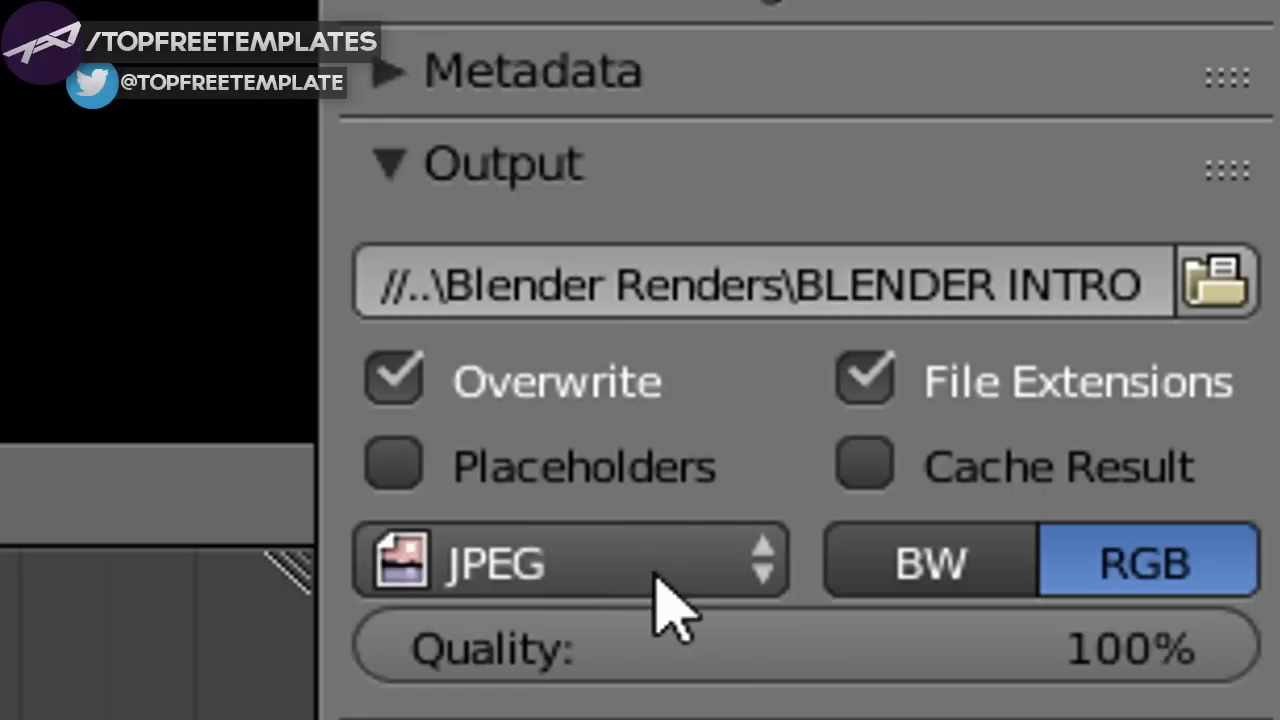
left_click(605, 540)
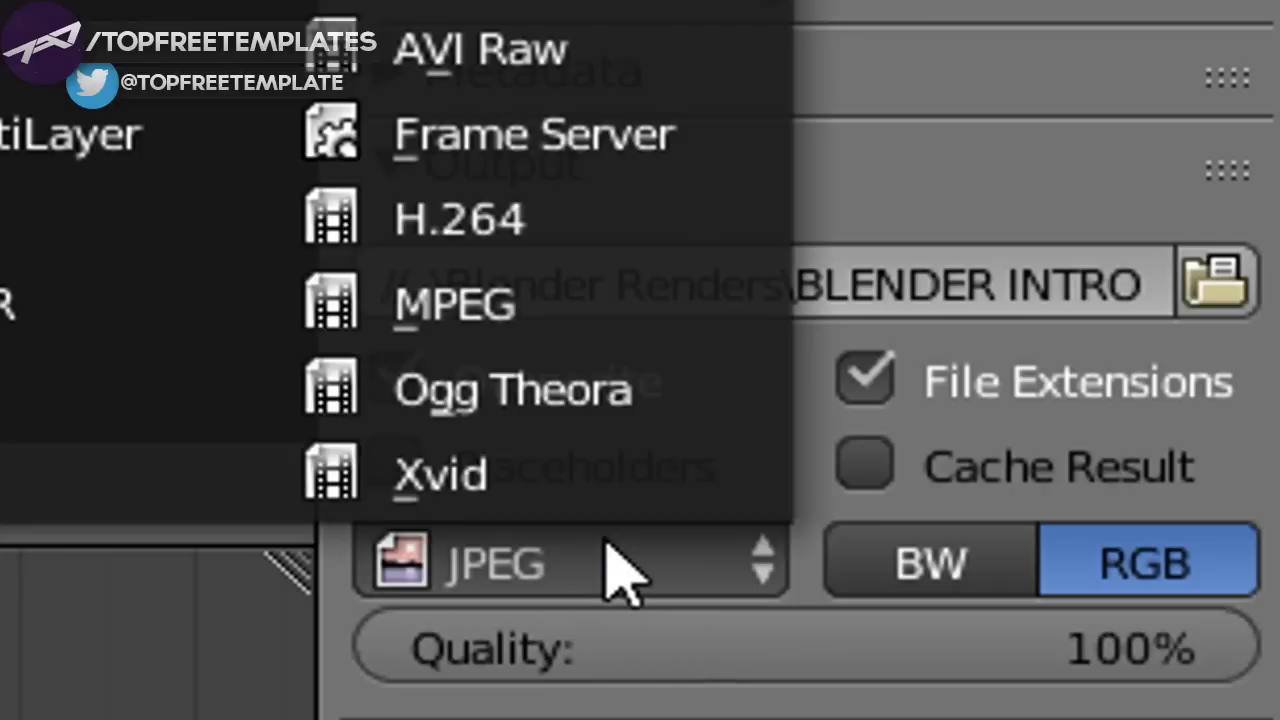
left_click(590, 300)
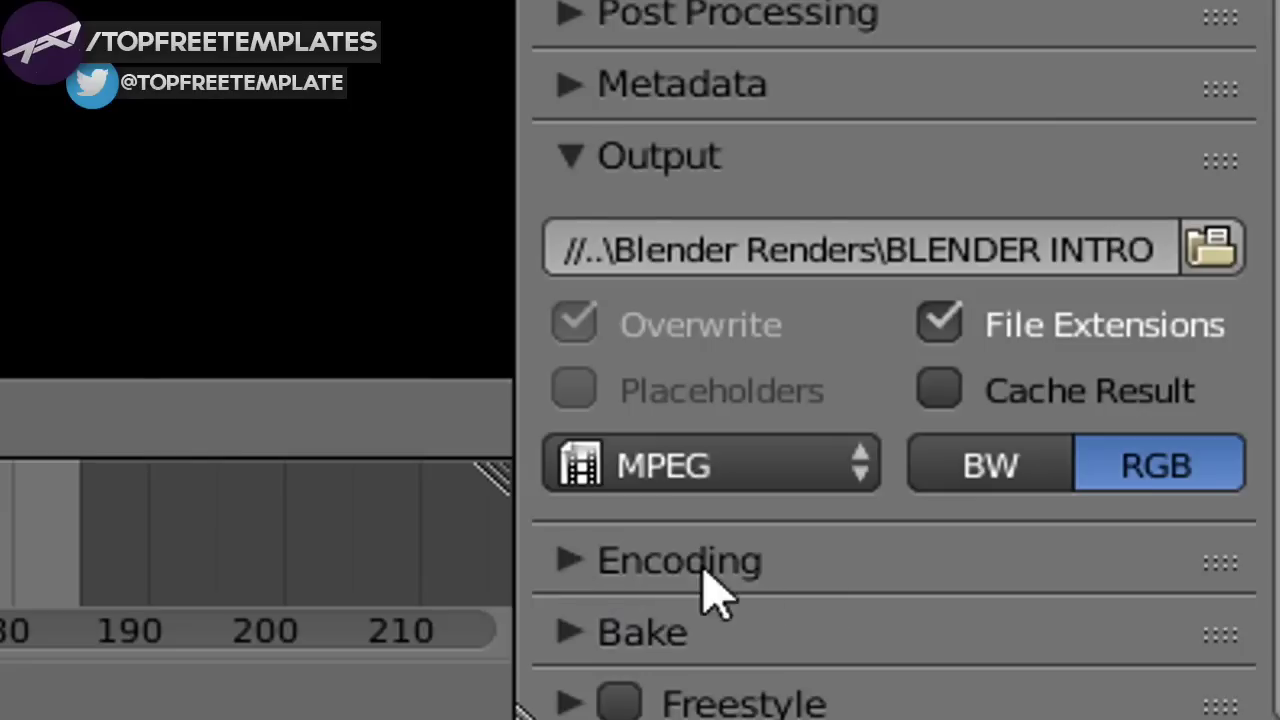
left_click(1101, 680)
scroll(766, 543, "down", 4)
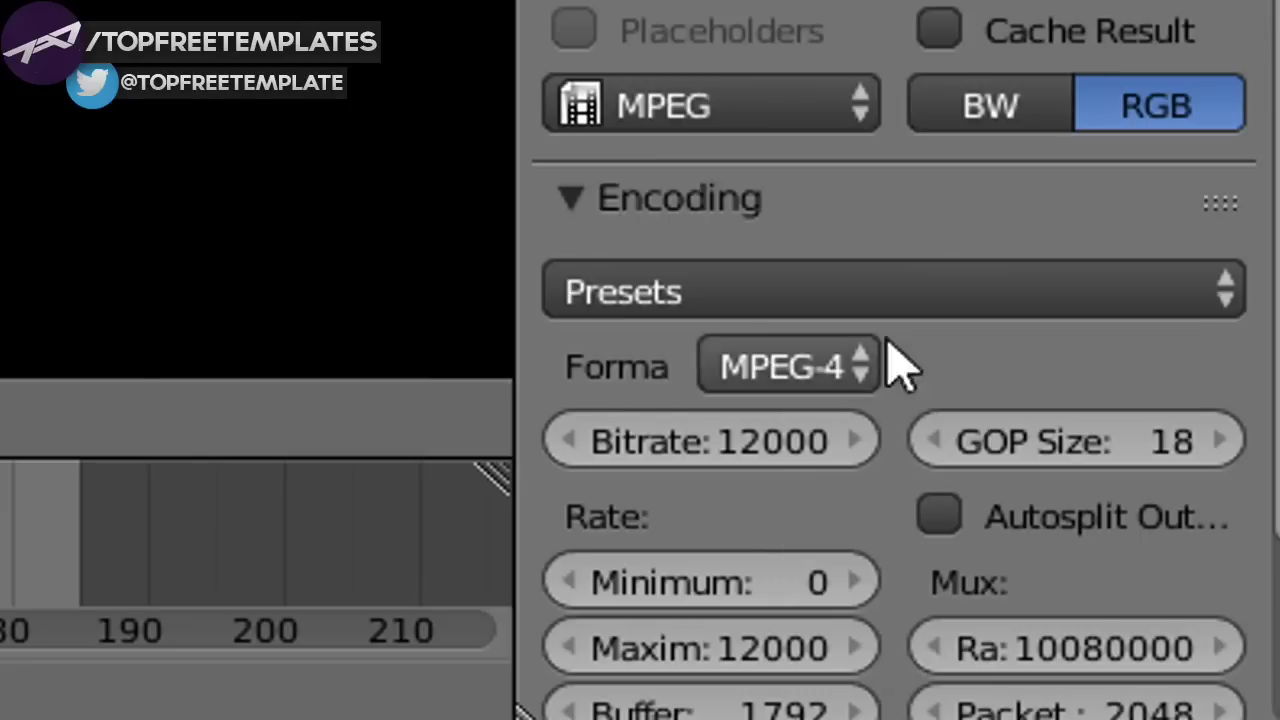
left_click(800, 367)
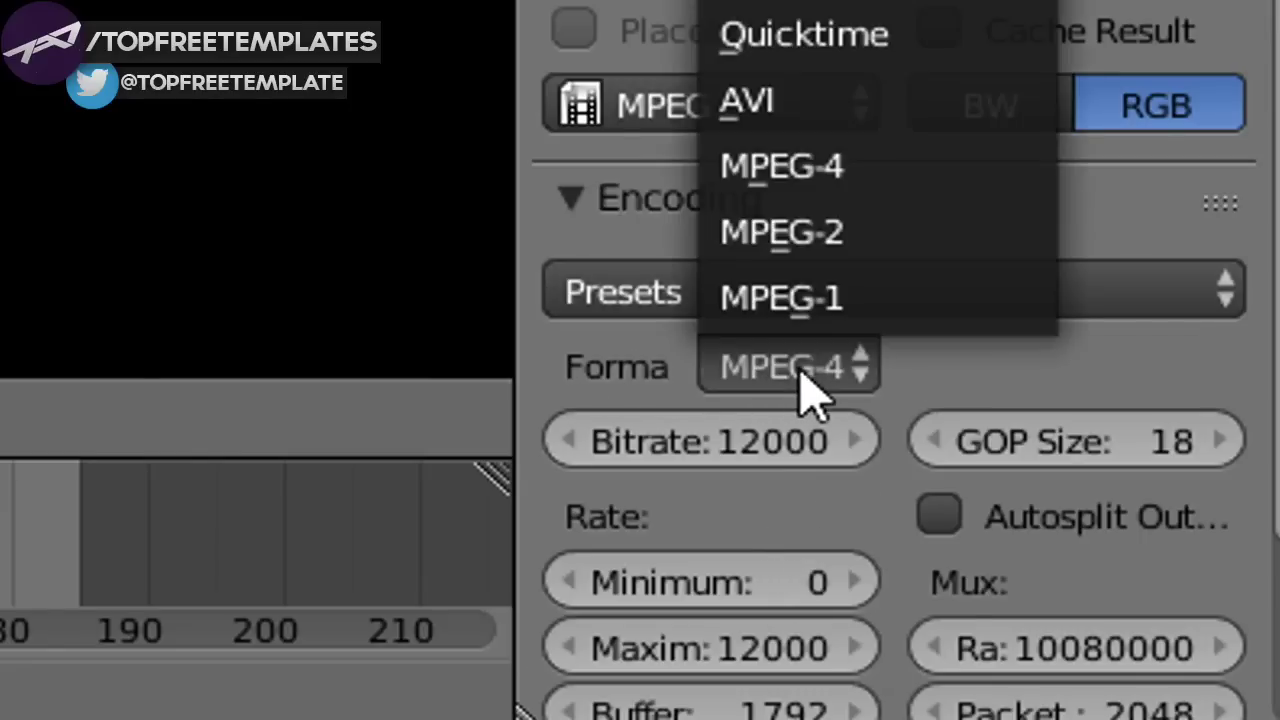
left_click(891, 180)
scroll(943, 350, "down", 5)
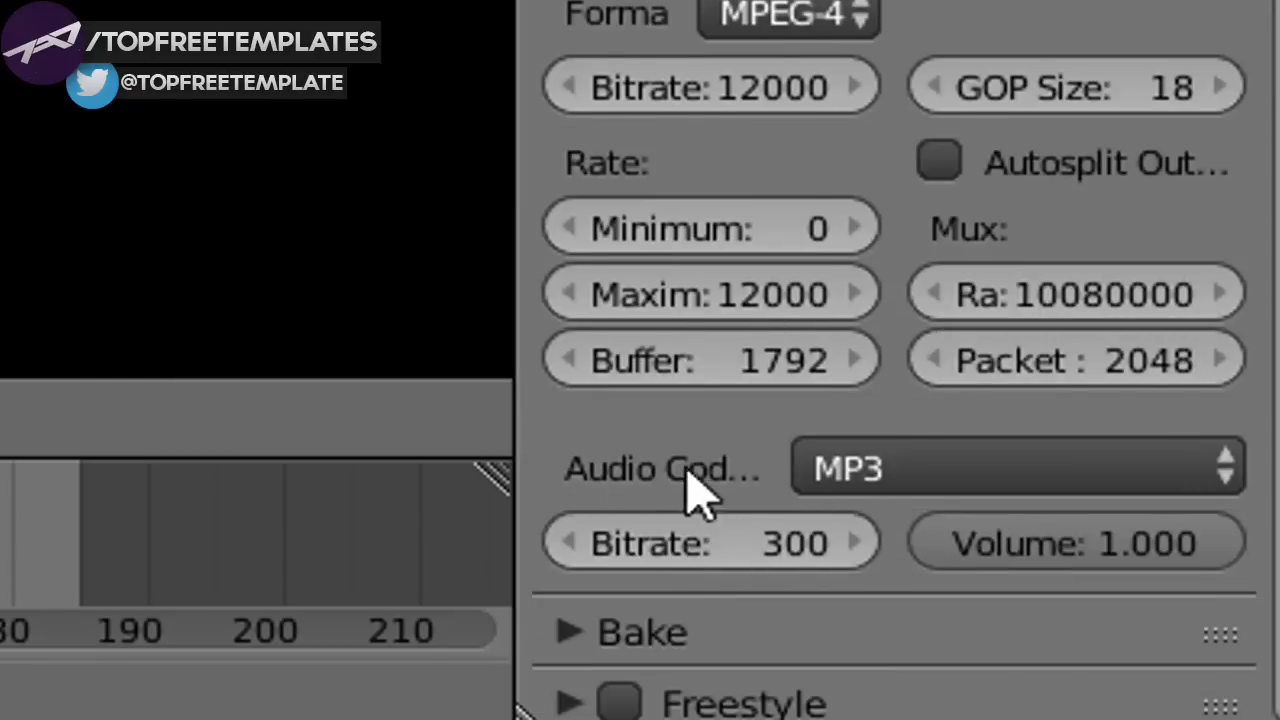
left_click(928, 474)
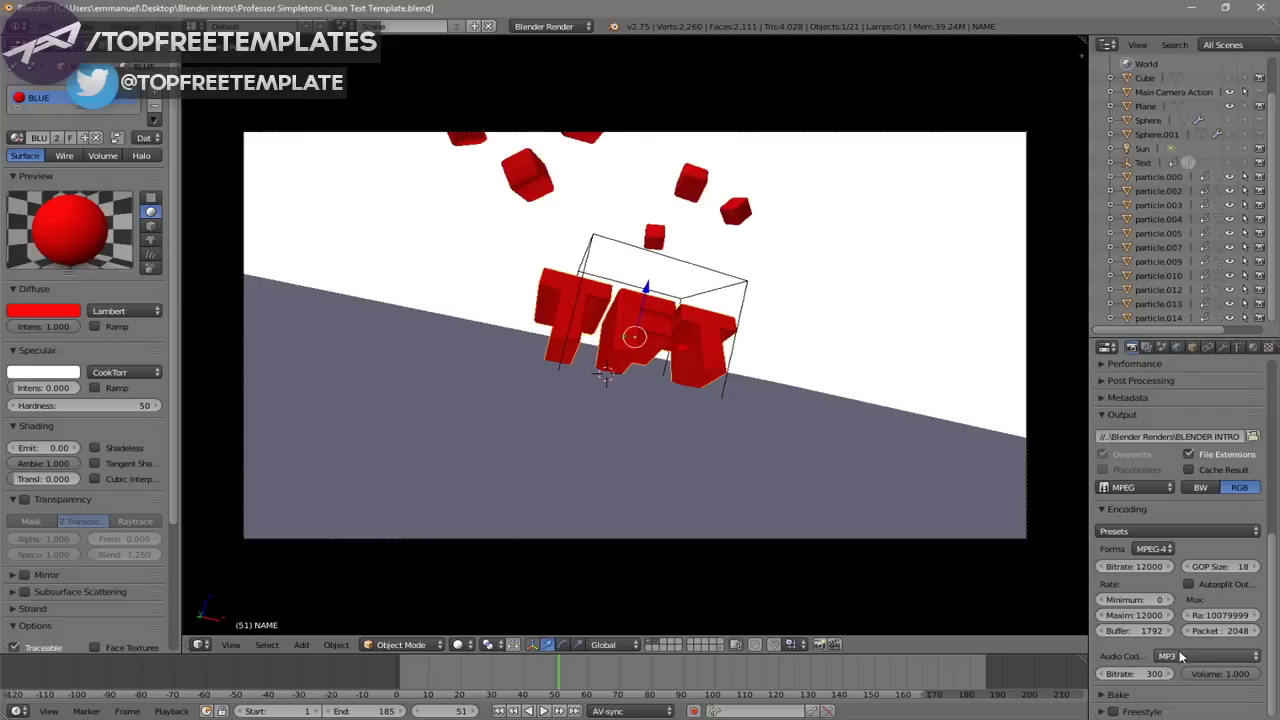
scroll(1187, 640, "up", 8)
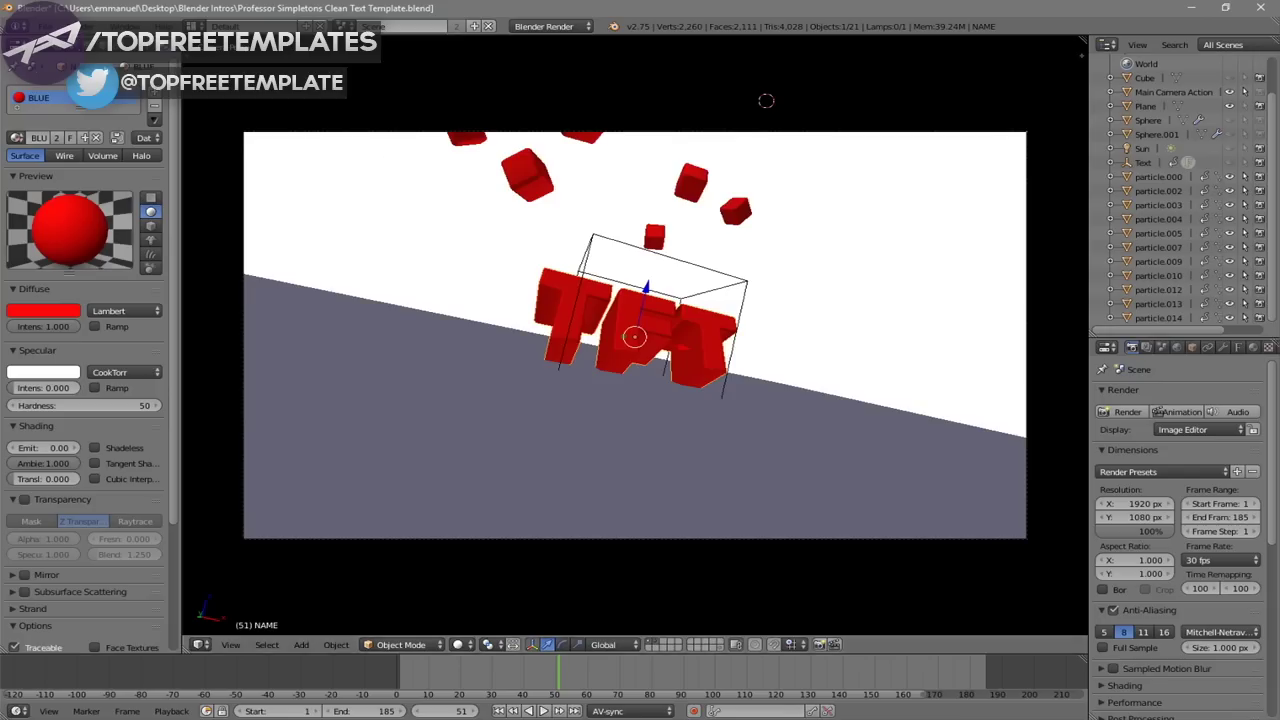
- Render the full animation from the Render menu (Render Animation, Ctrl+F12)
left_click(85, 12)
left_click(625, 258)
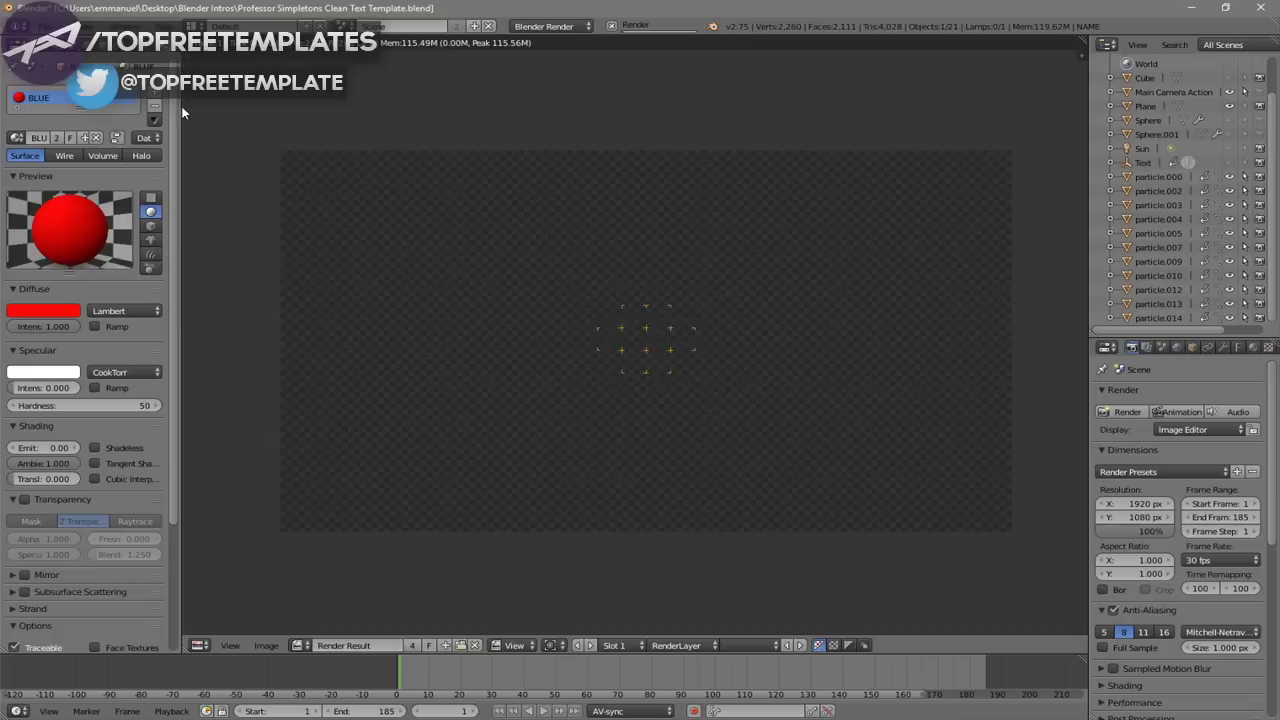